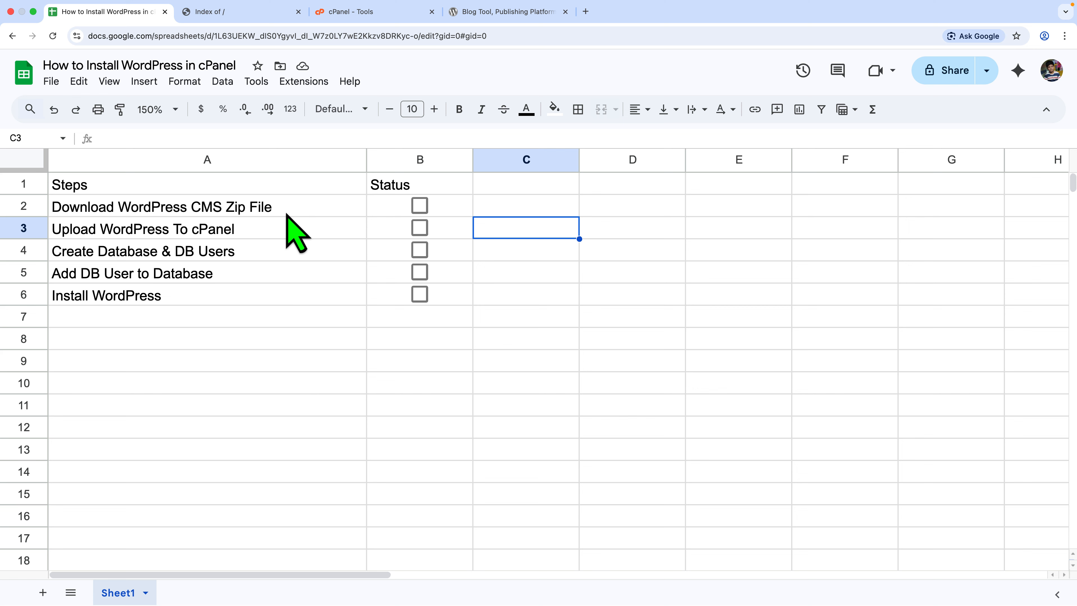
Tick the Download WordPress CMS Zip File checkbox in B2, then go to the WordPress.org site
left_click(418, 208)
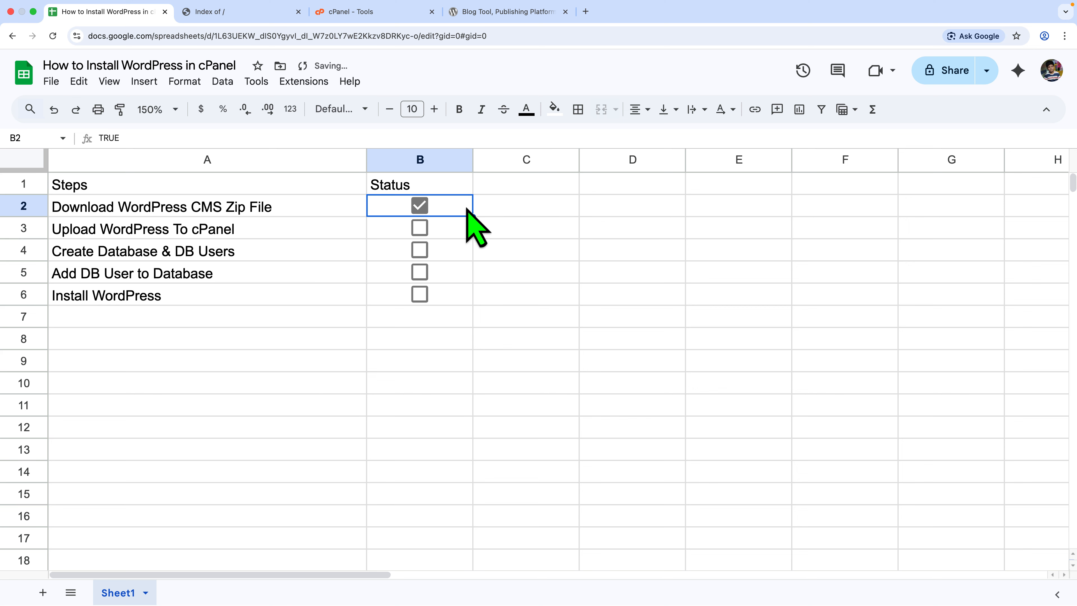
left_click(518, 12)
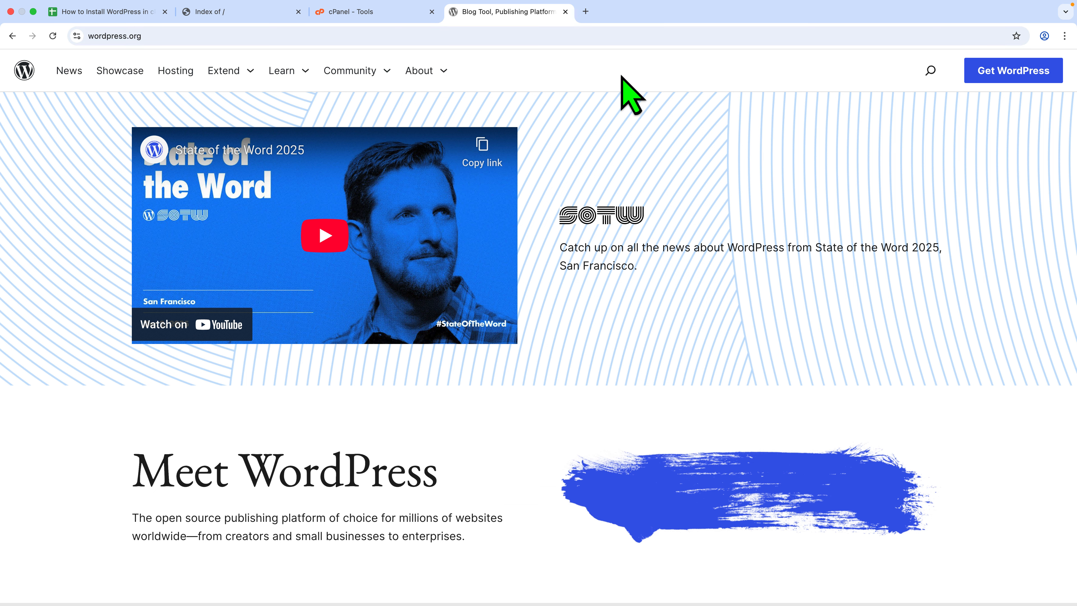
Download the WordPress 6.9 zip package from WordPress.org's Get WordPress page
left_click(1029, 81)
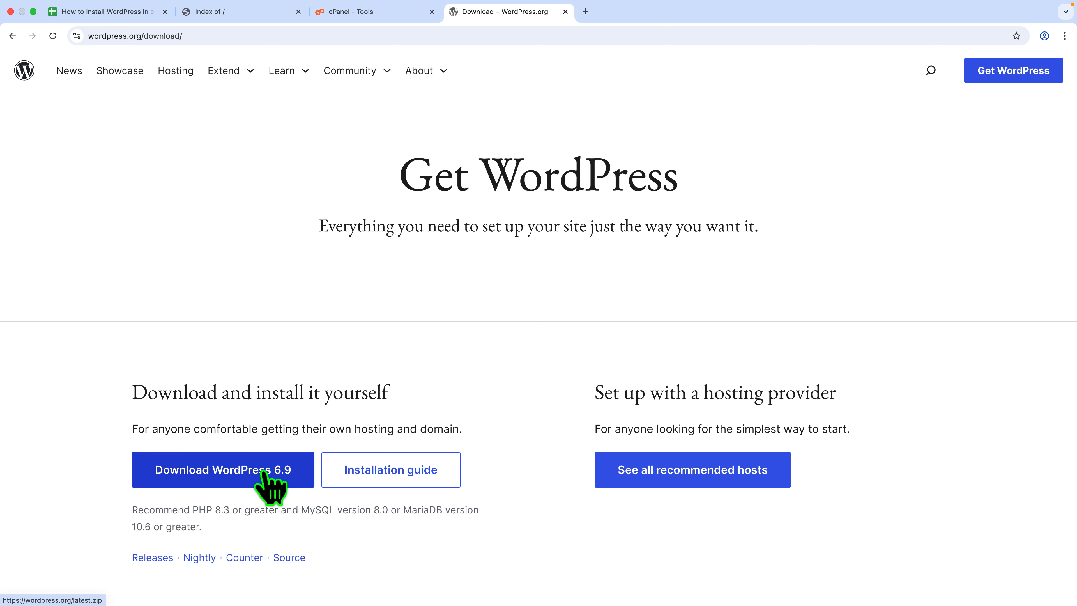
left_click(255, 472)
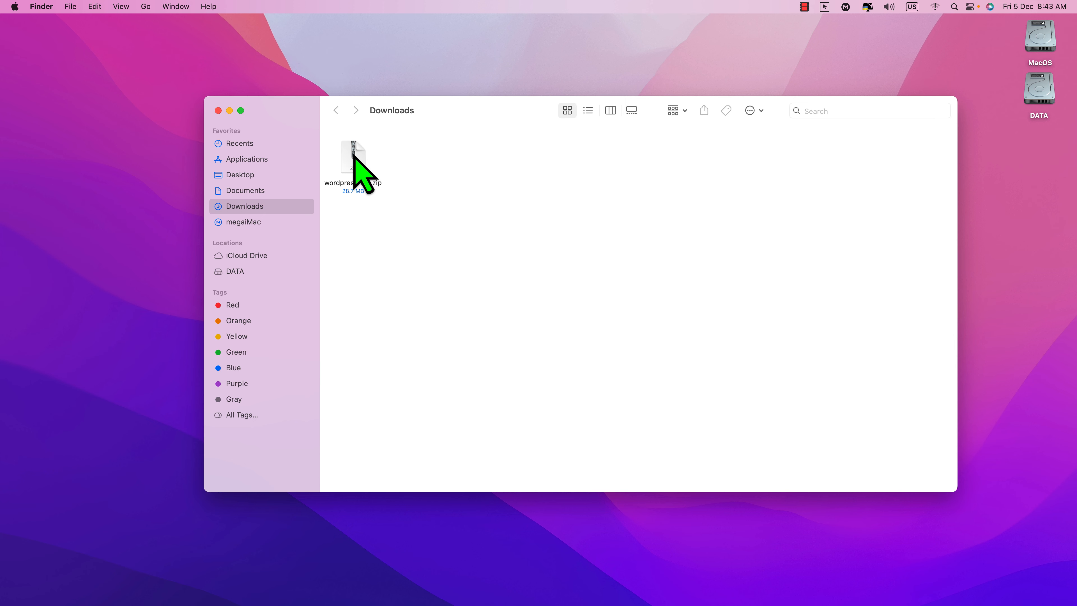
Select the downloaded WordPress zip file in Finder's Downloads folder
left_click(353, 156)
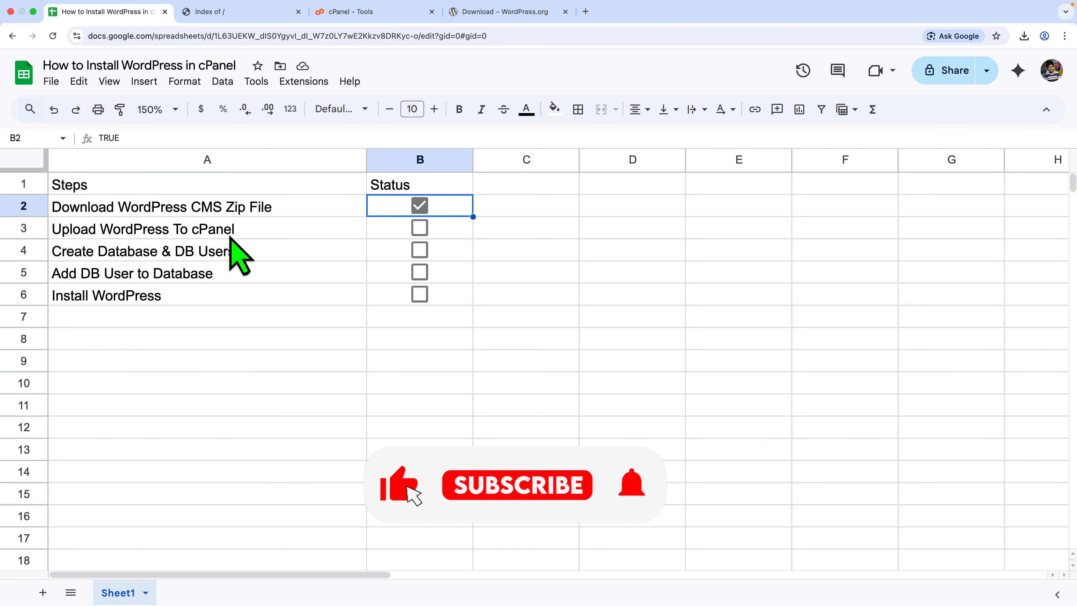
Tick the Upload WordPress To cPanel checkbox in B3, then go to the cPanel Tools page
left_click(419, 228)
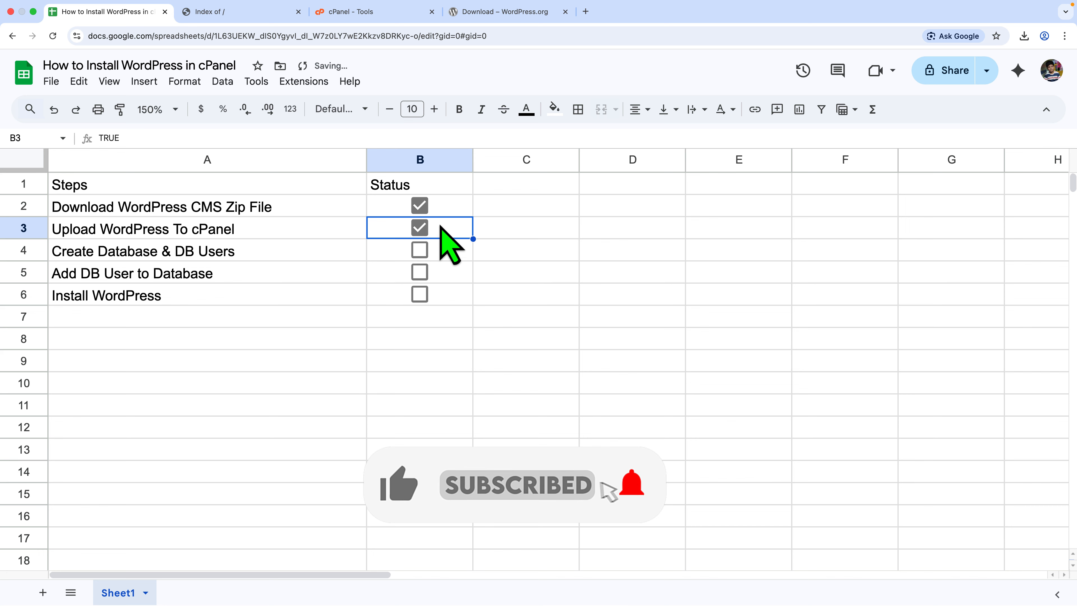
left_click(382, 12)
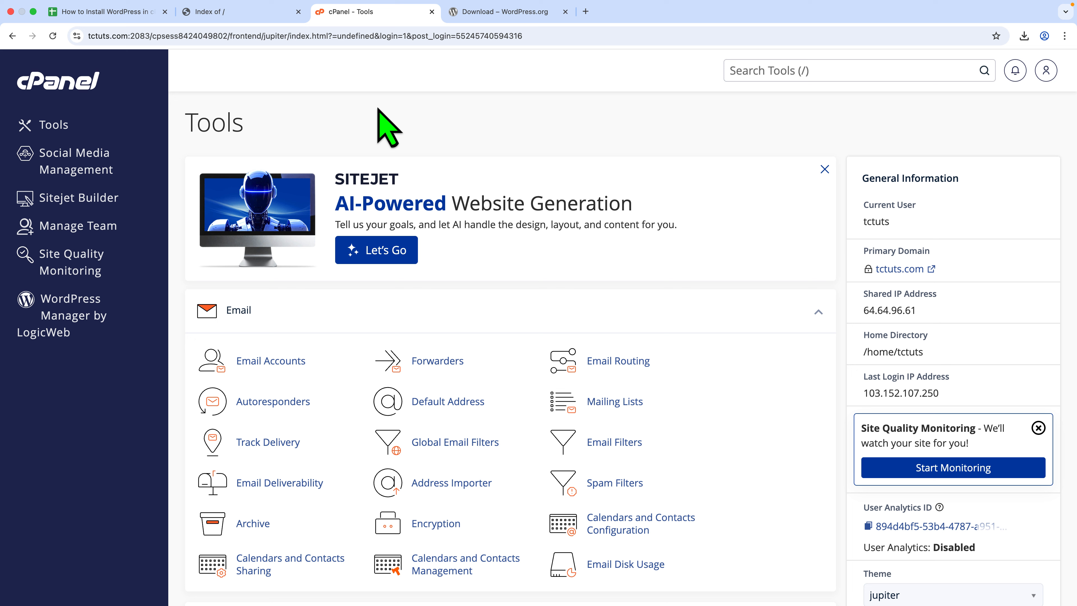
Open cPanel's File Manager in a new browser tab, showing the home directory folders
scroll(447, 282, "down", 6)
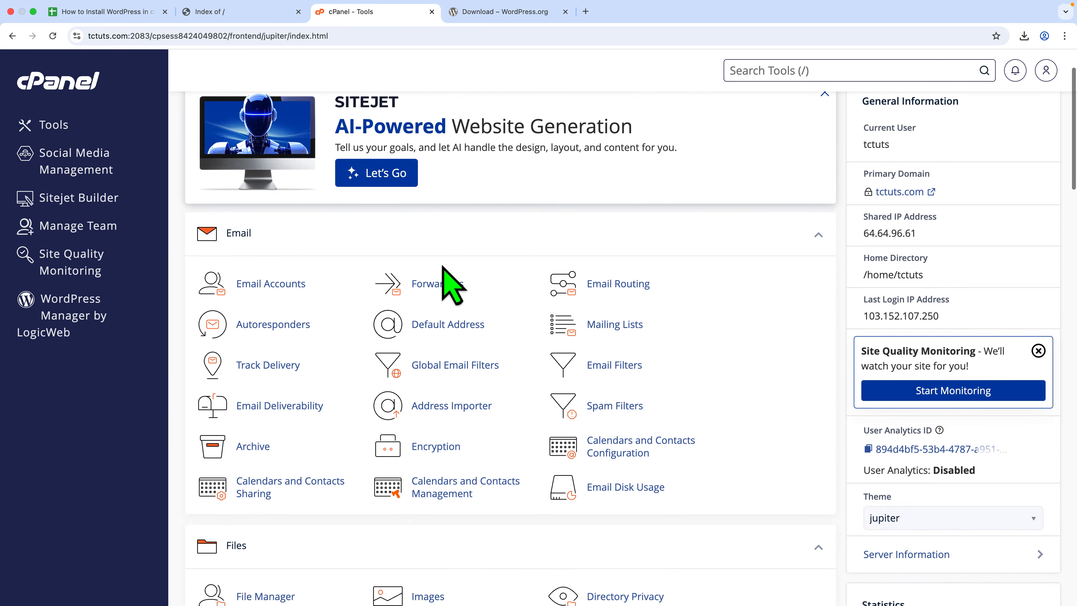
scroll(447, 282, "down", 5)
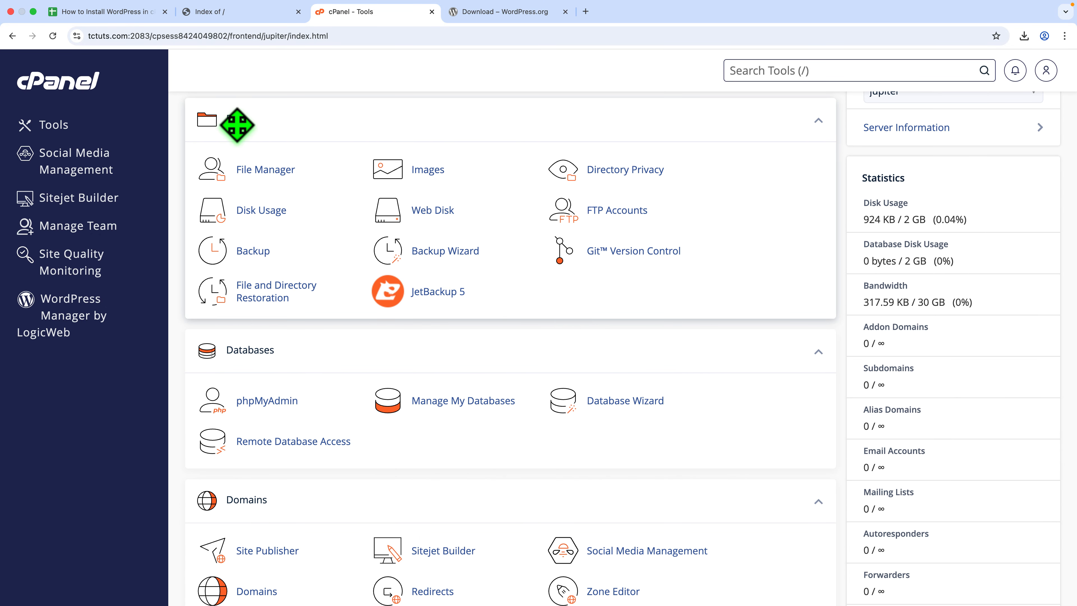
right_click(268, 171)
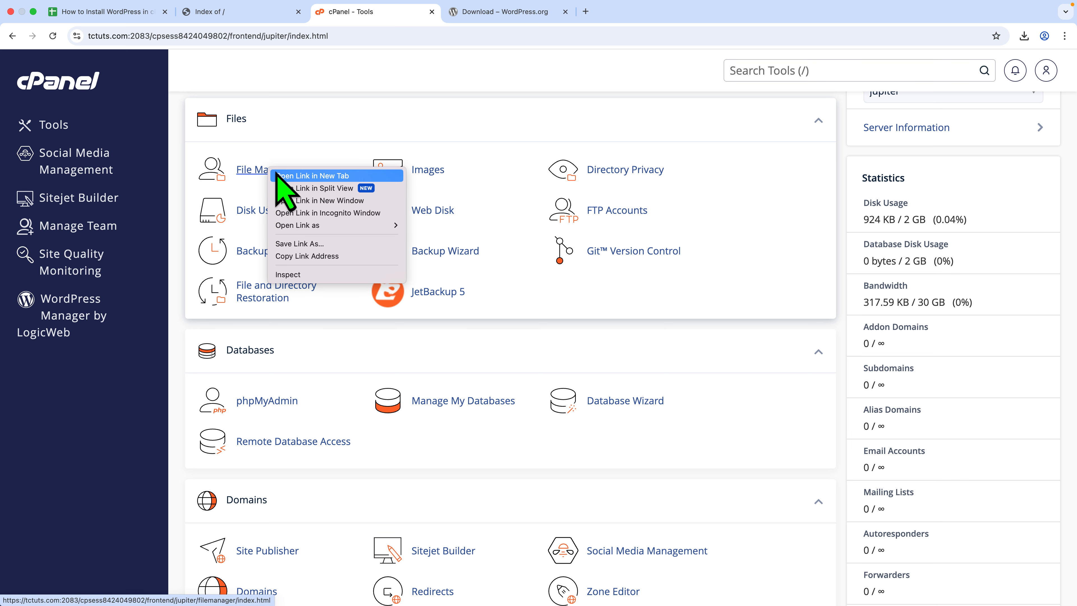
left_click(304, 176)
left_click(487, 18)
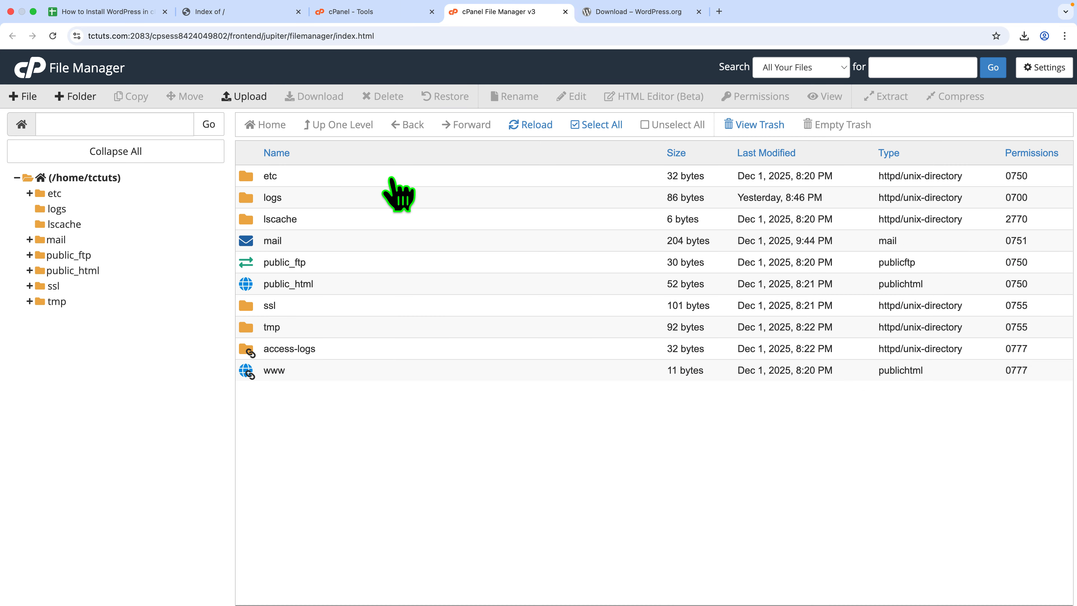
Upload wordpress-6.9.zip from the computer into the public_html folder
double_click(248, 285)
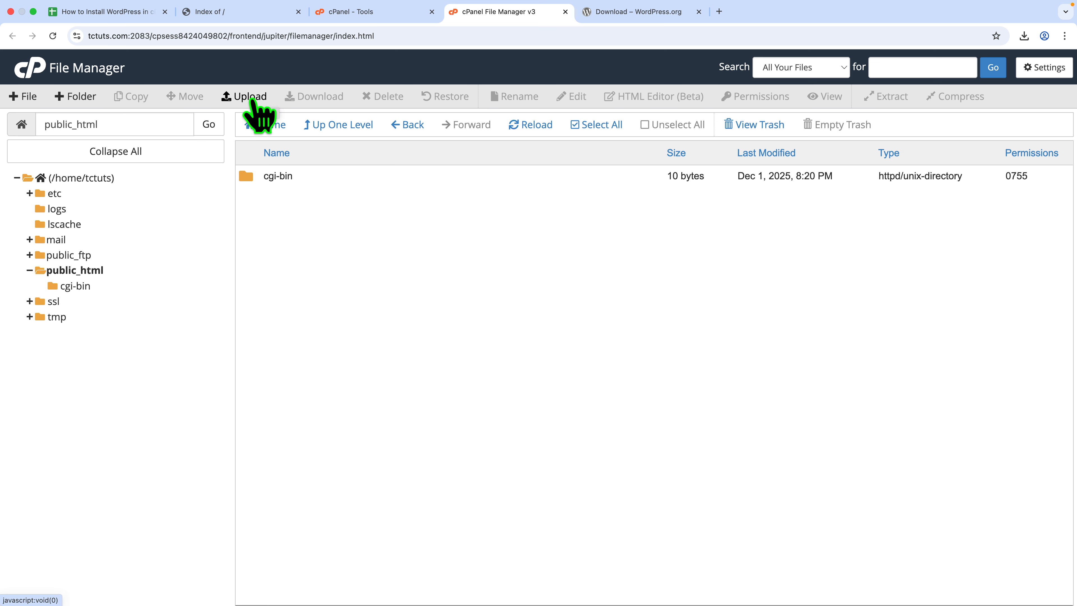
left_click(254, 114)
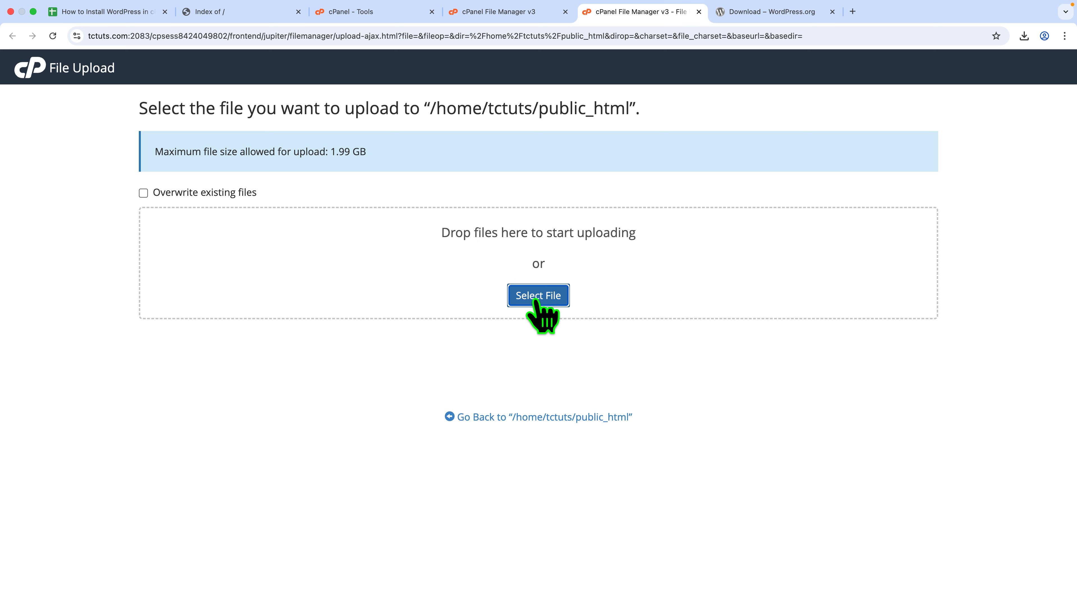
left_click(535, 301)
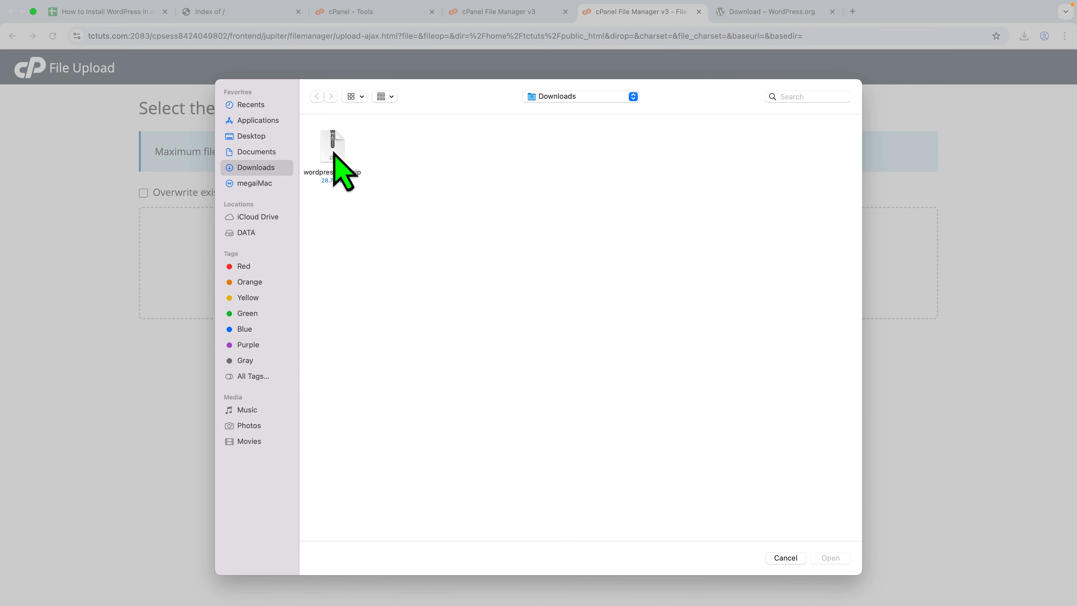
left_click(334, 154)
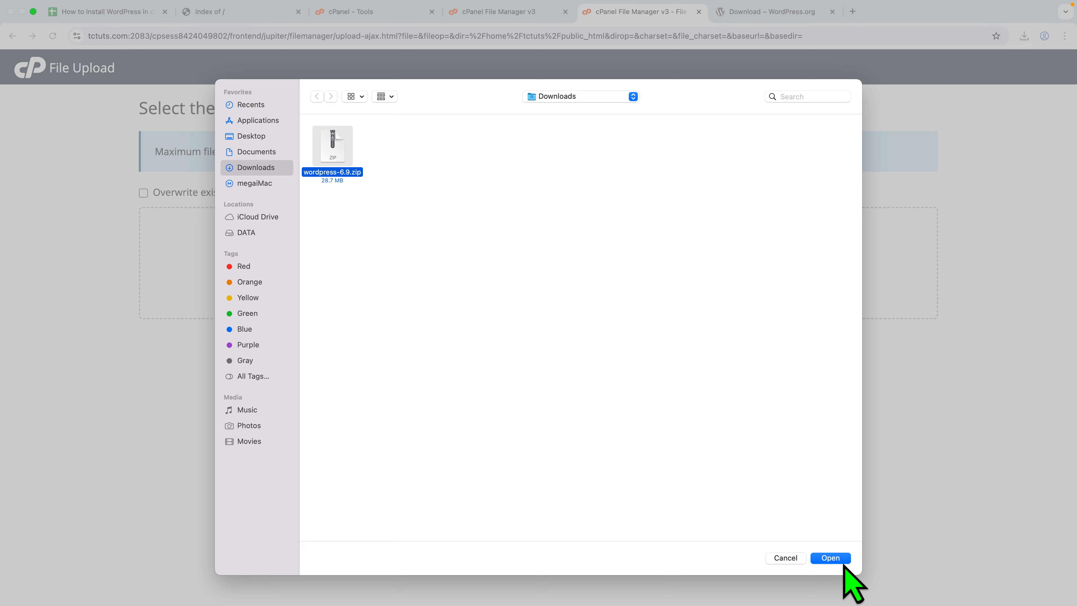
left_click(843, 564)
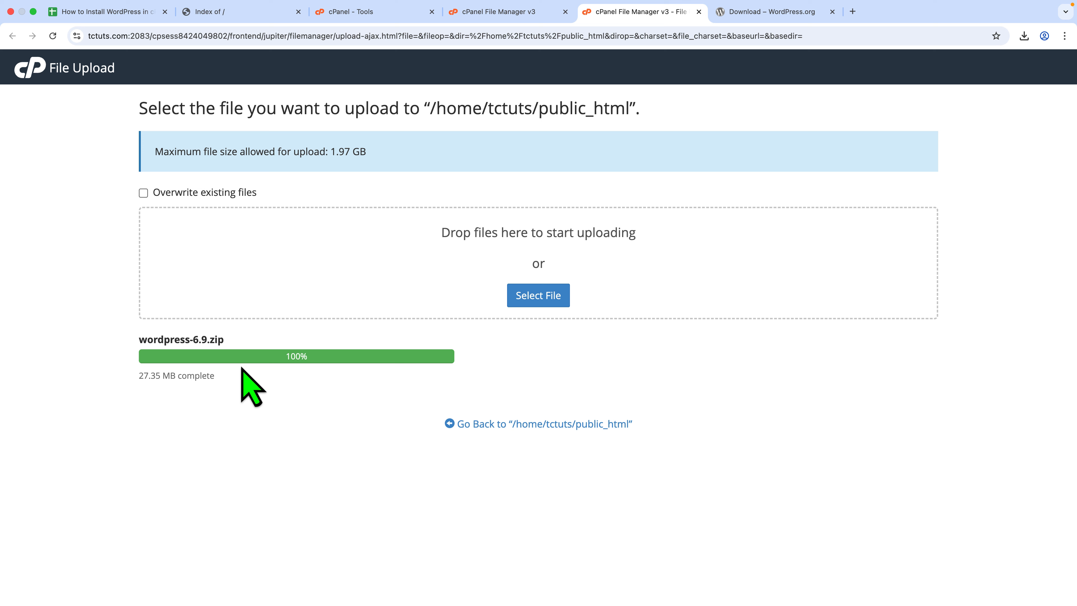
left_click(490, 17)
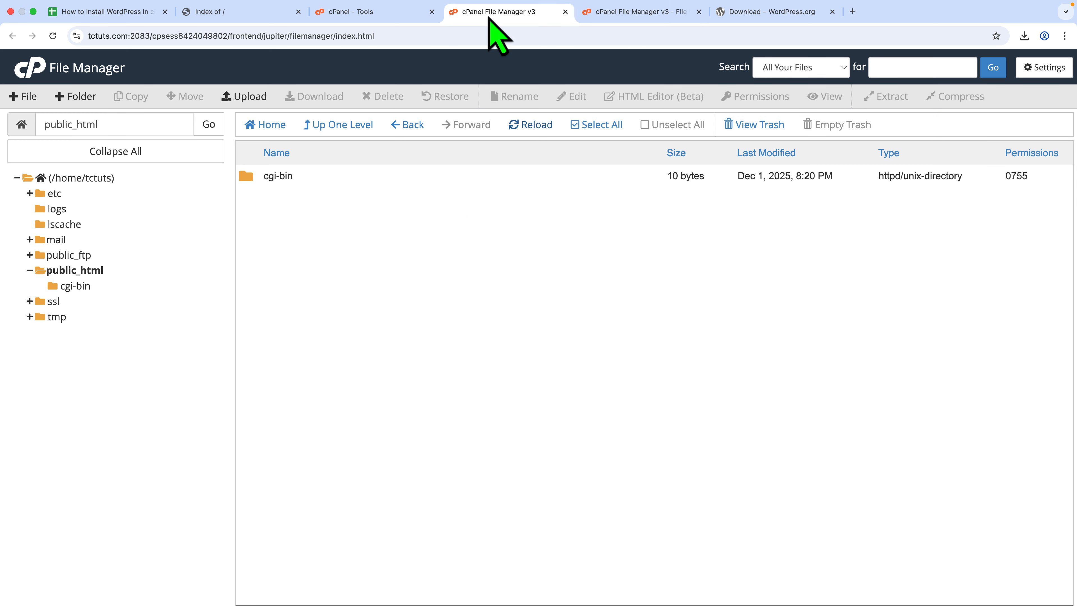
Extract wordpress-6.9.zip inside public_html and open the resulting wordpress folder
left_click(535, 126)
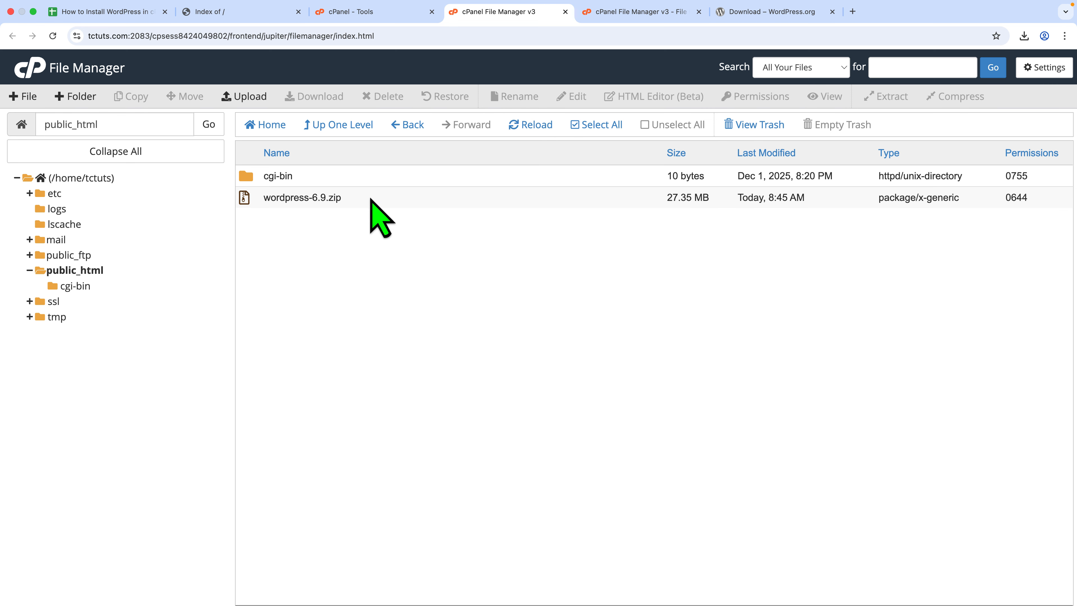
left_click(370, 199)
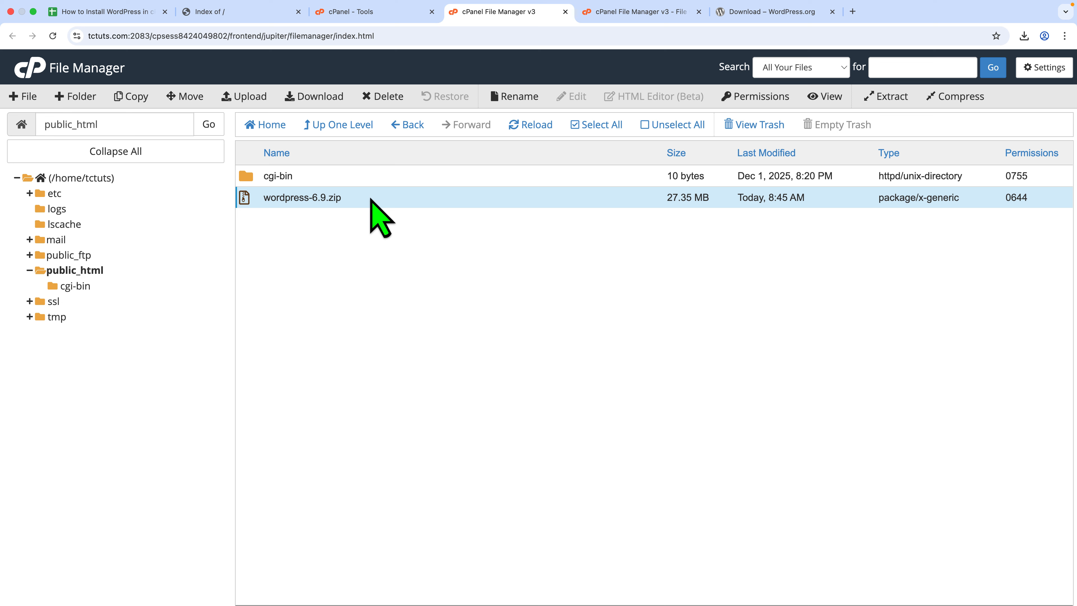
right_click(370, 198)
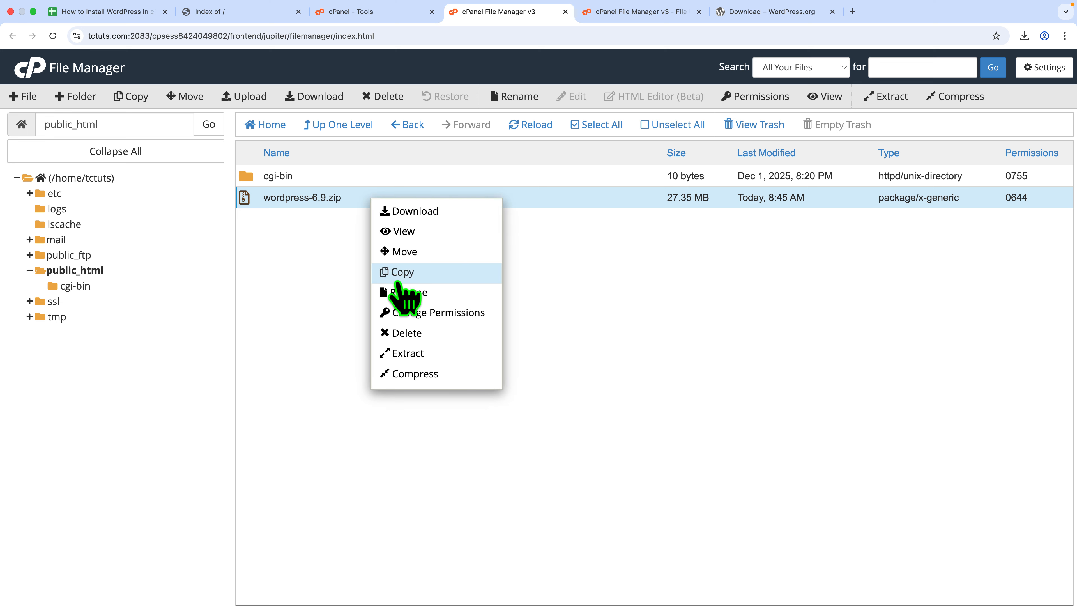
left_click(408, 354)
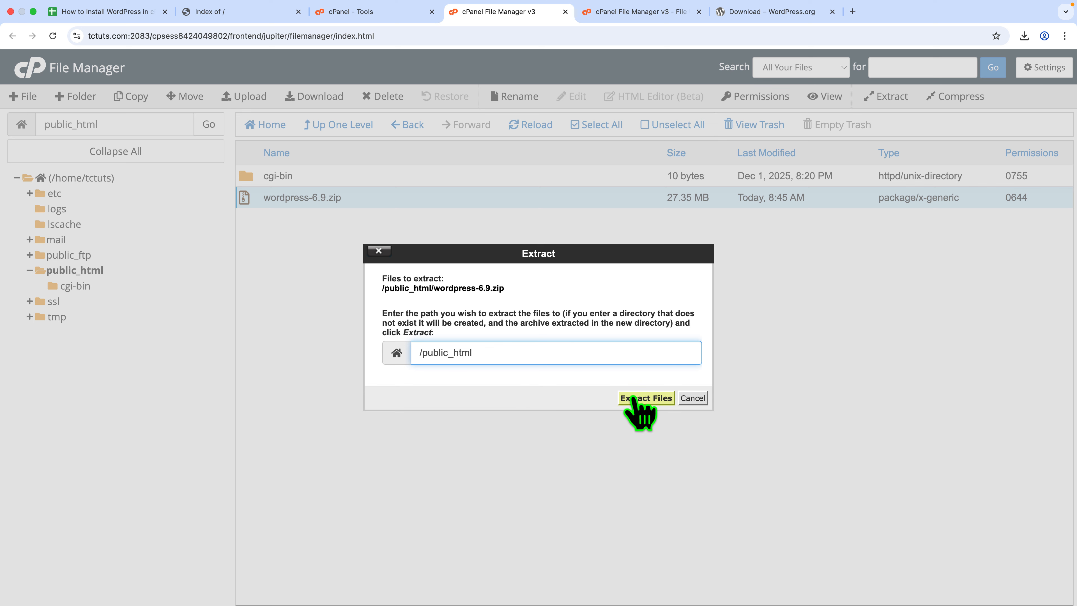
left_click(642, 399)
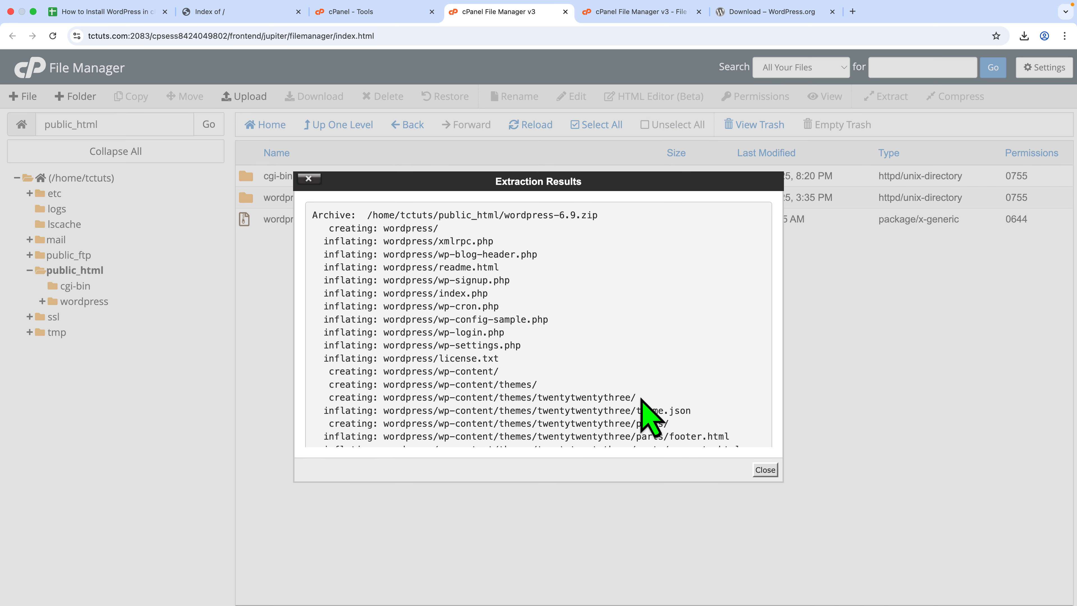
left_click(766, 470)
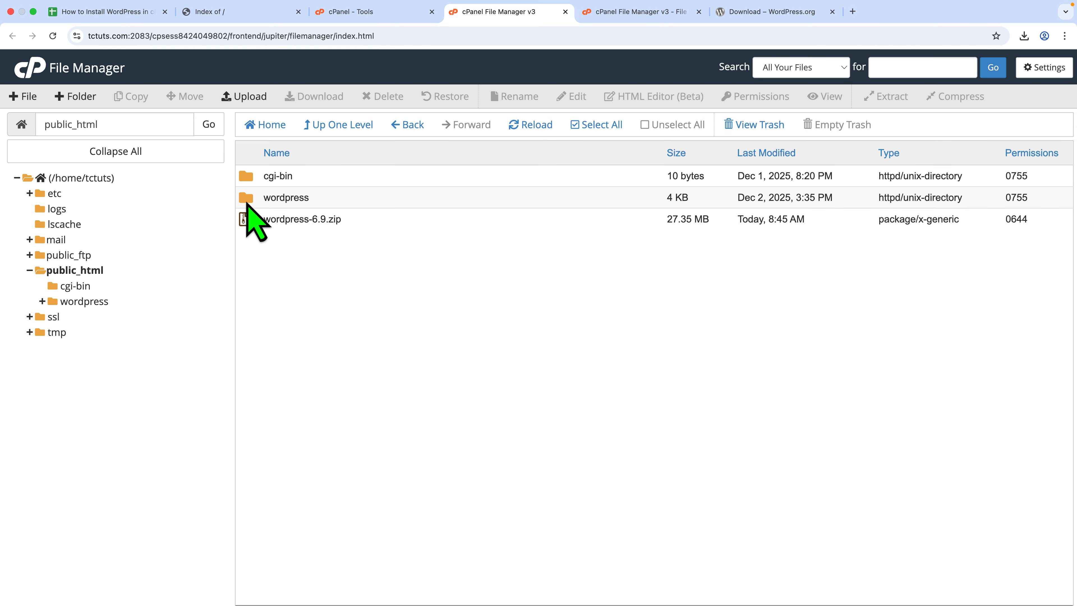
left_click(263, 199)
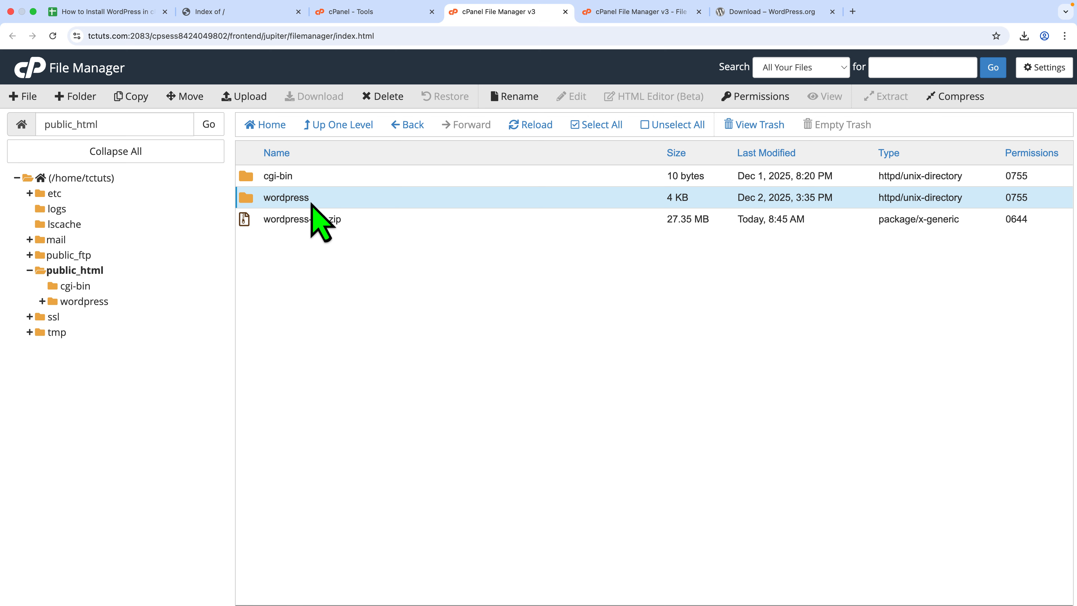
double_click(249, 203)
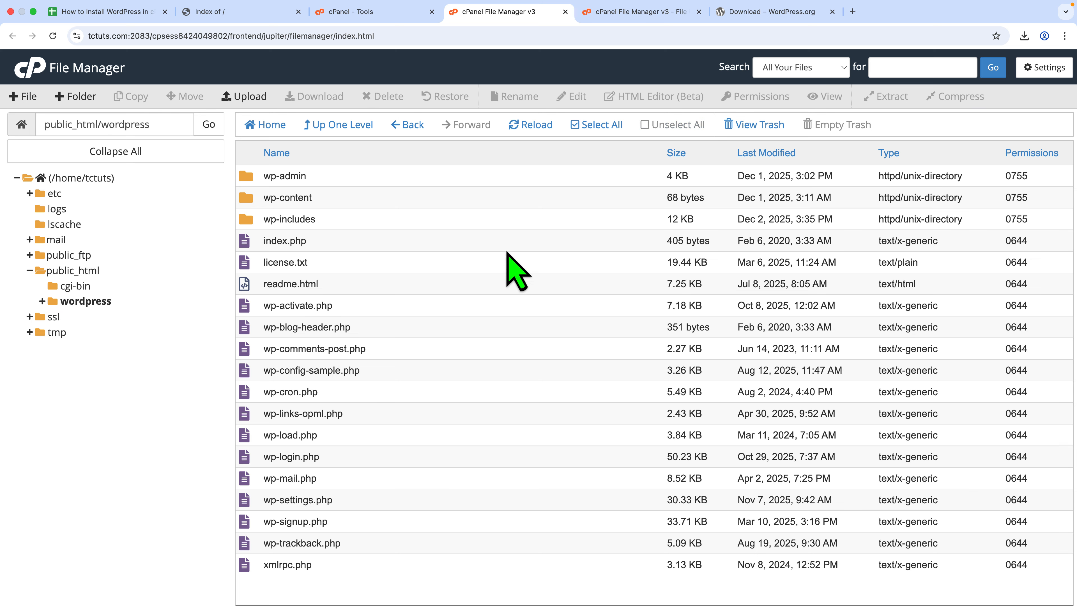
Move all files from the wordpress folder up into public_html
left_click(597, 128)
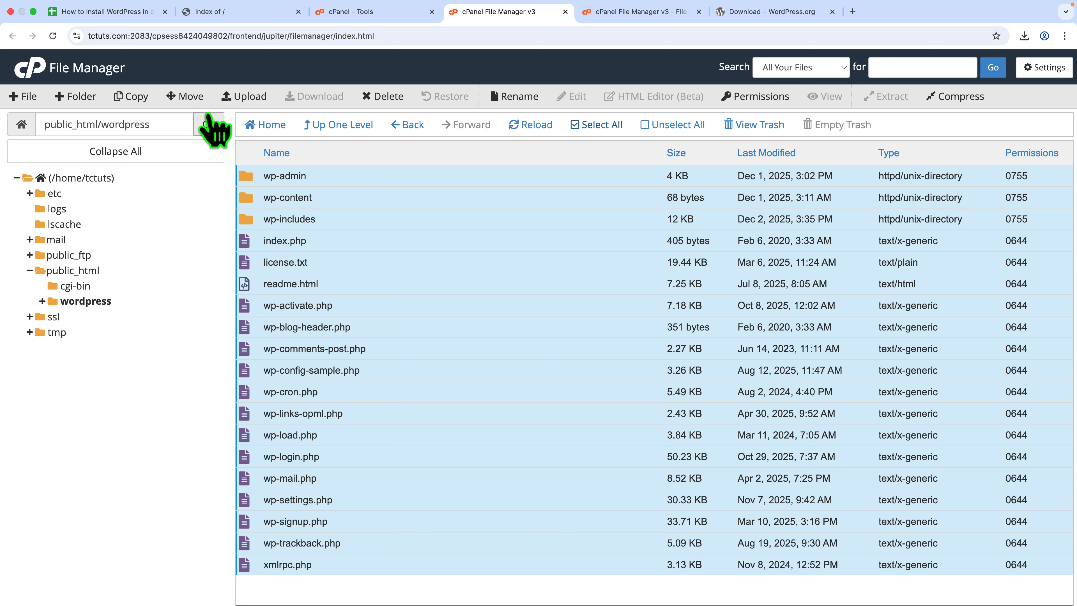
left_click(190, 99)
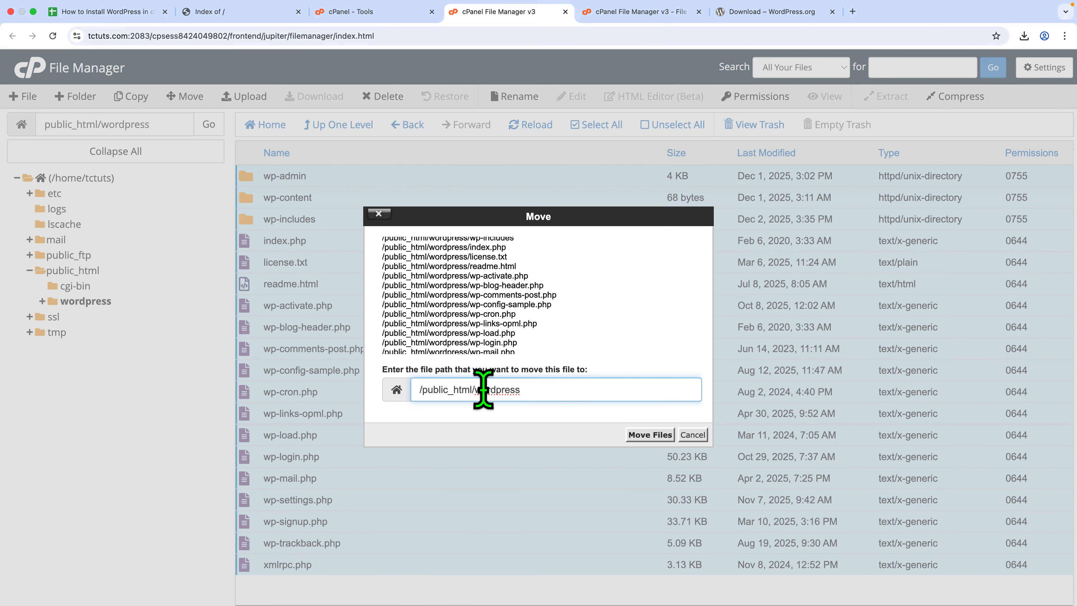
left_click_drag(475, 386, 552, 389)
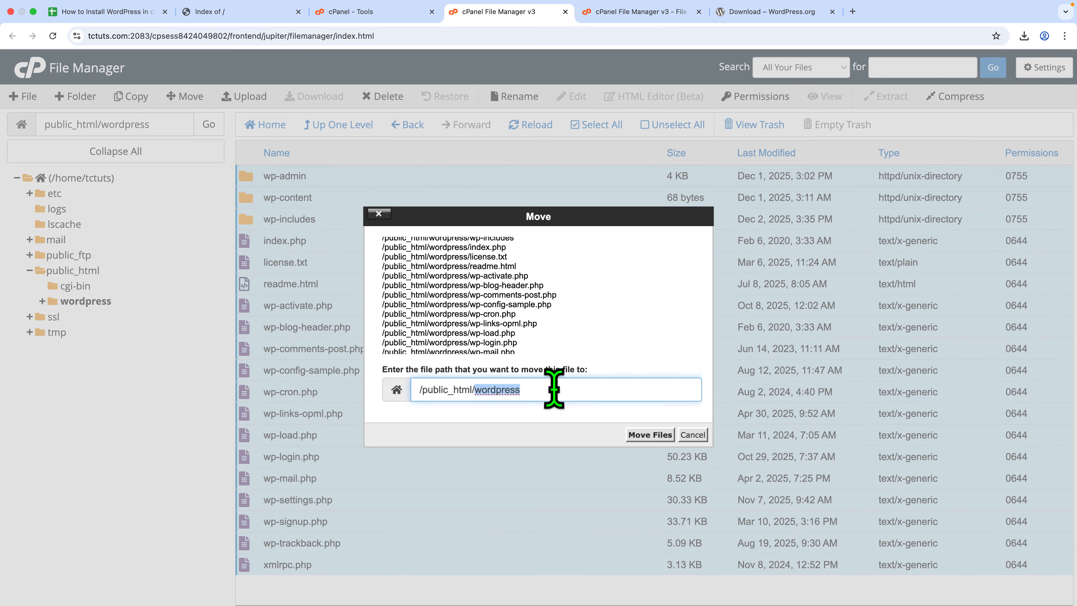
key("BackSpace")
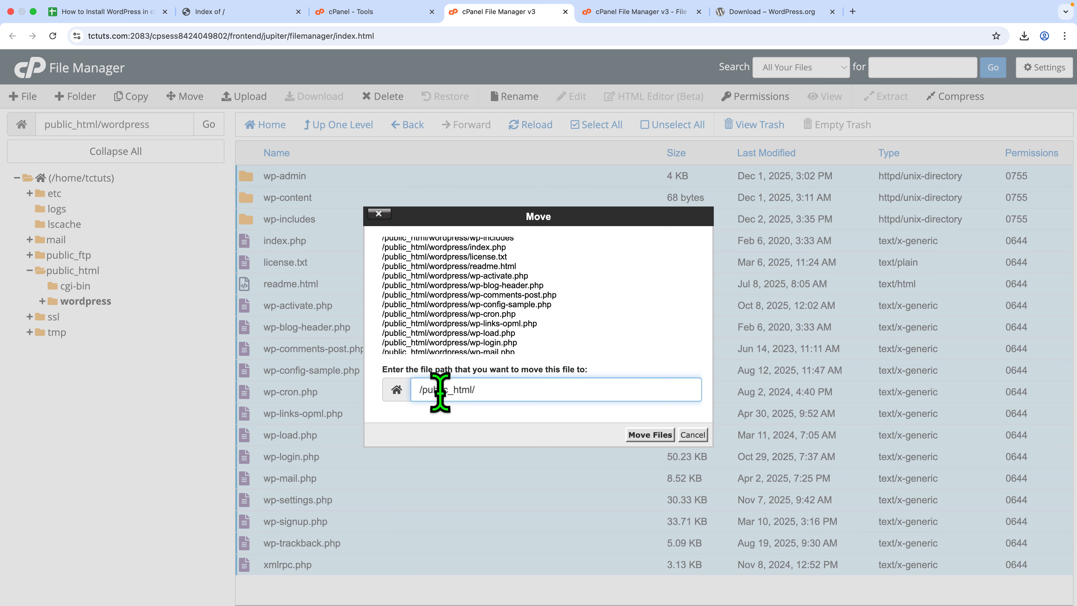
left_click(647, 436)
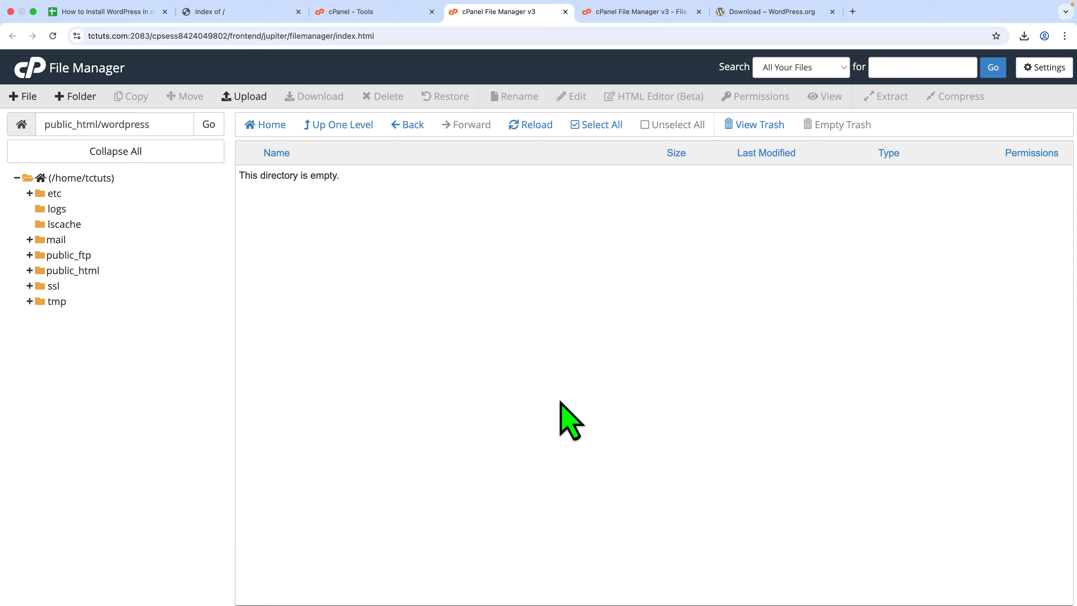
left_click(344, 142)
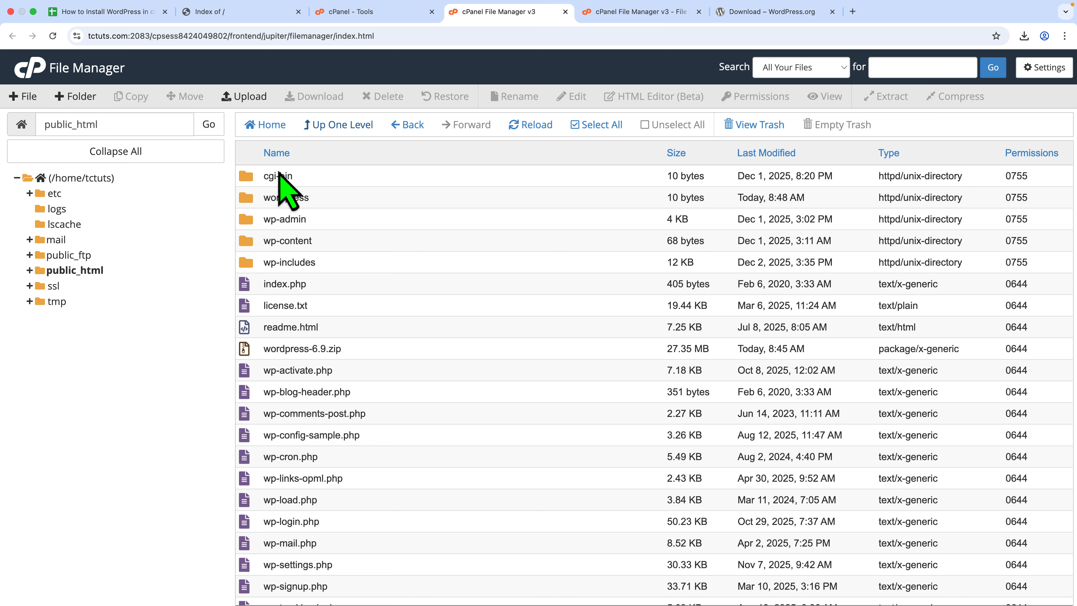
Select wordpress-6.9.zip, then tick Create Database & DB Users in B4 of the checklist
scroll(320, 280, "down", 2)
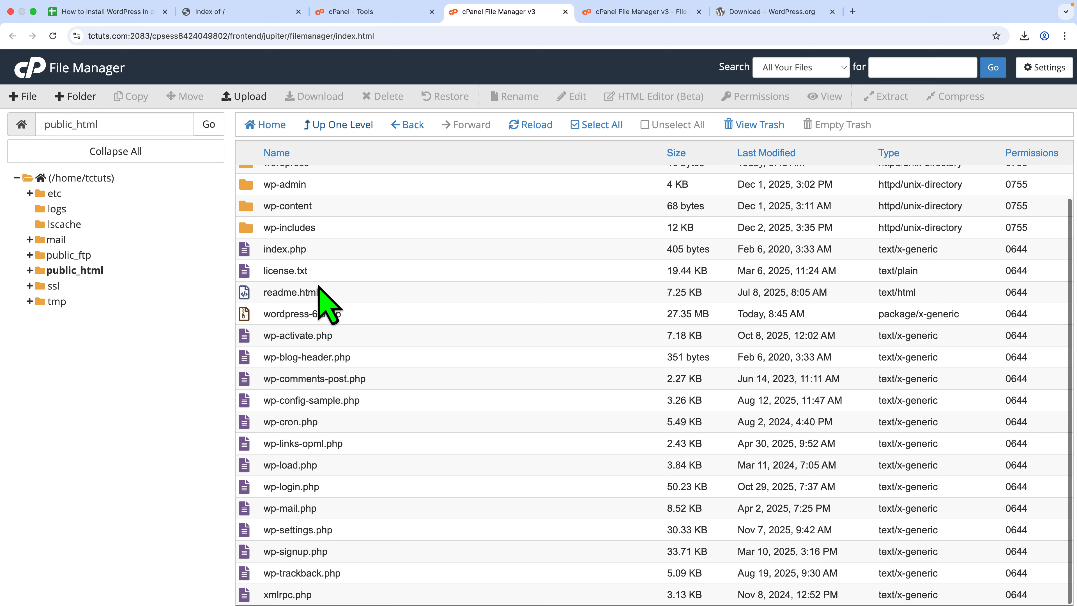
left_click(307, 314)
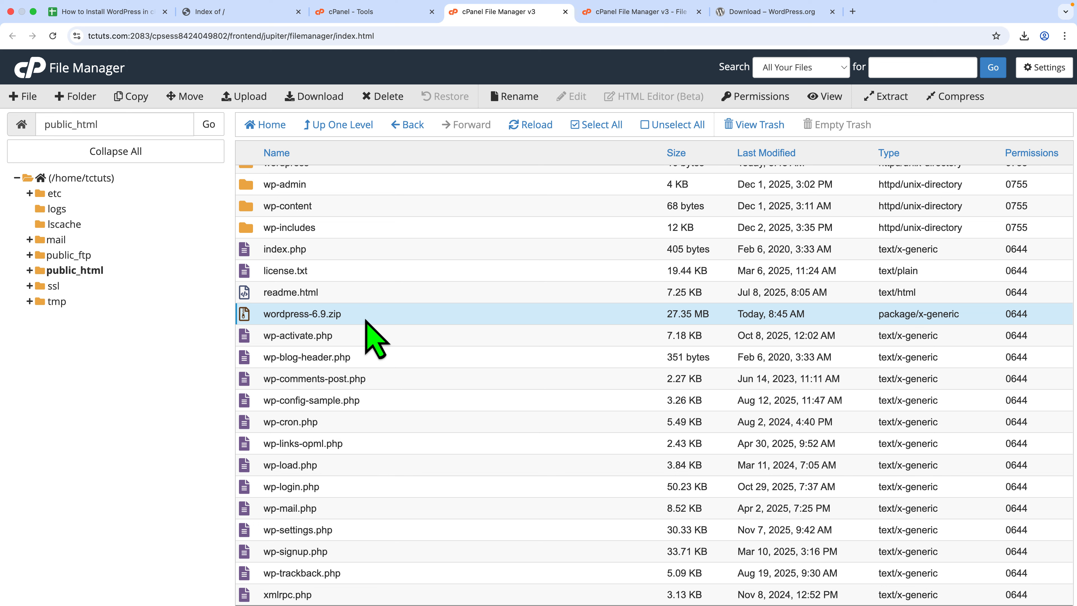
scroll(369, 336, "up", 2)
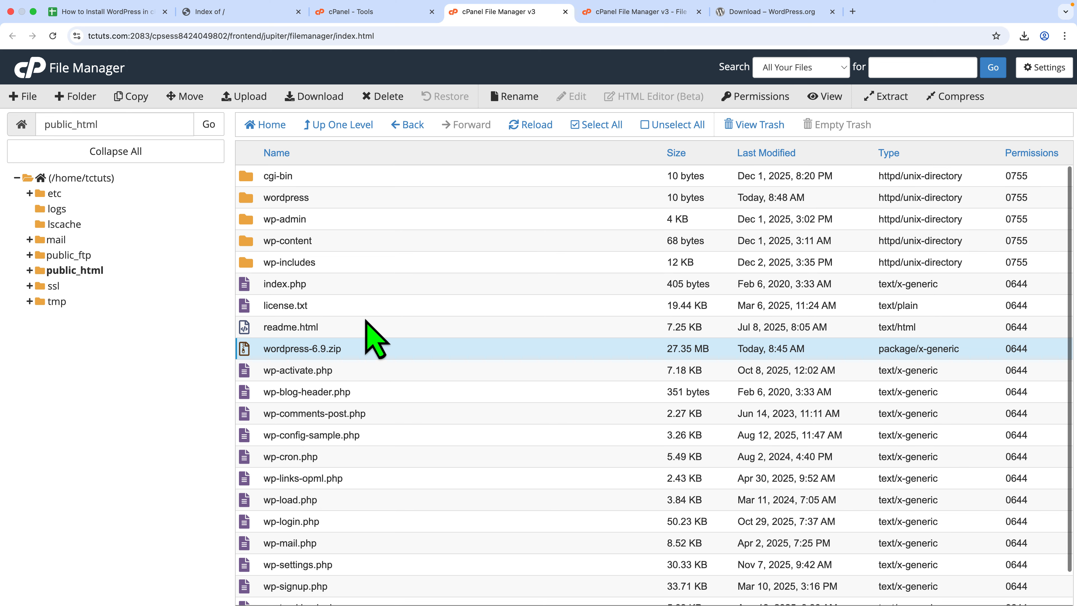
mouse_move(132, 12)
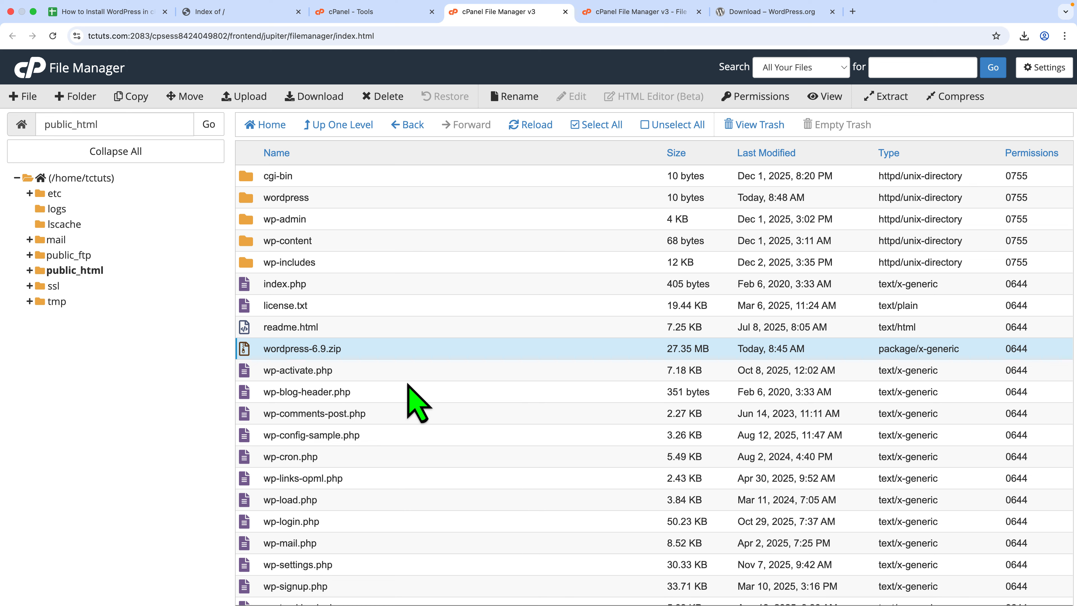
key("super+1")
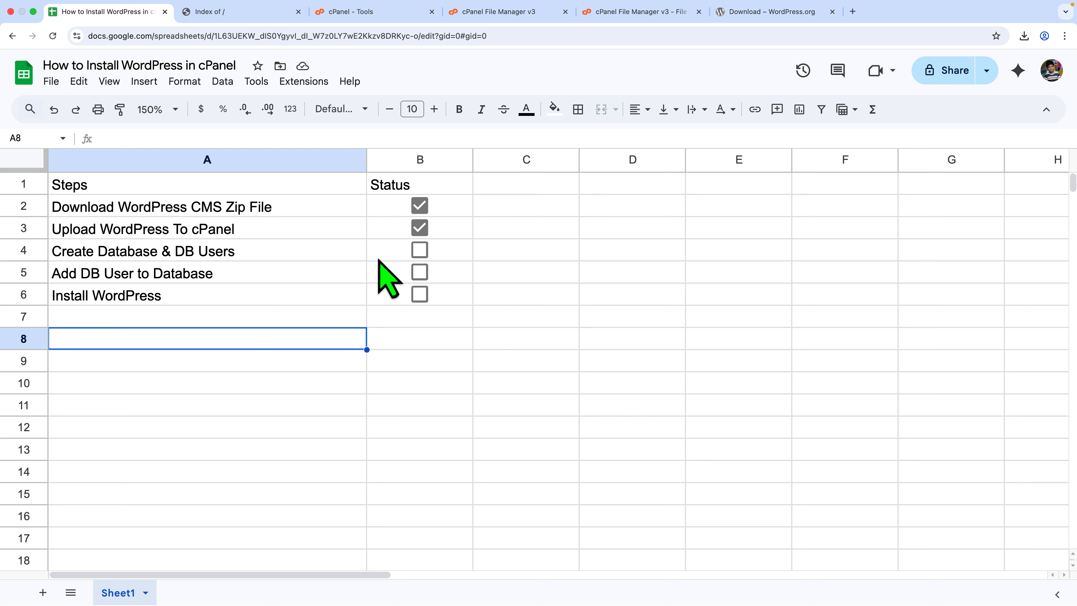
left_click(419, 251)
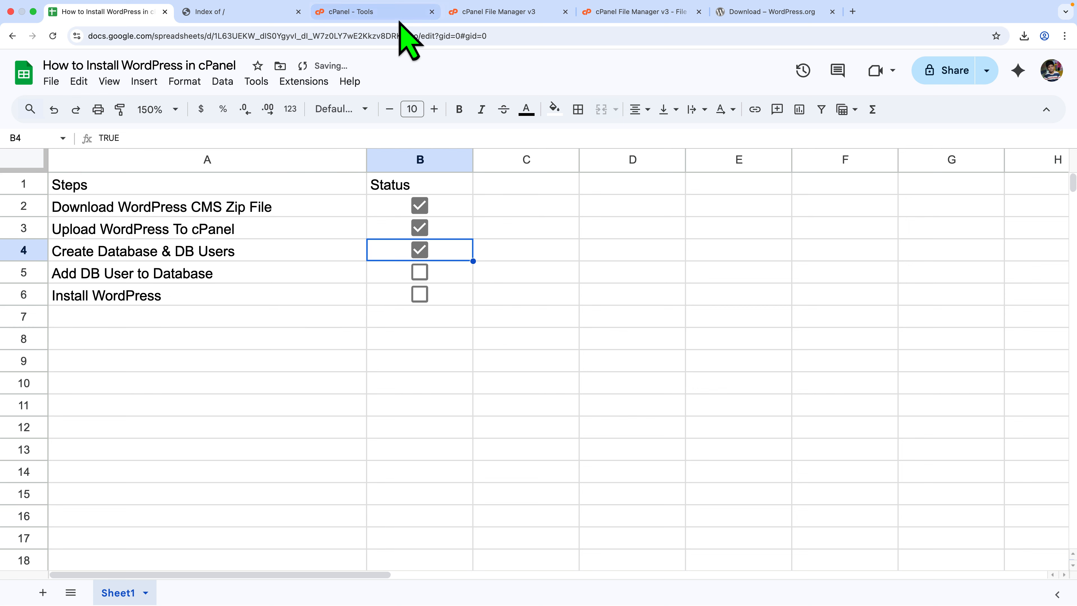
Open cPanel's Manage My Databases page in a new tab
left_click(387, 17)
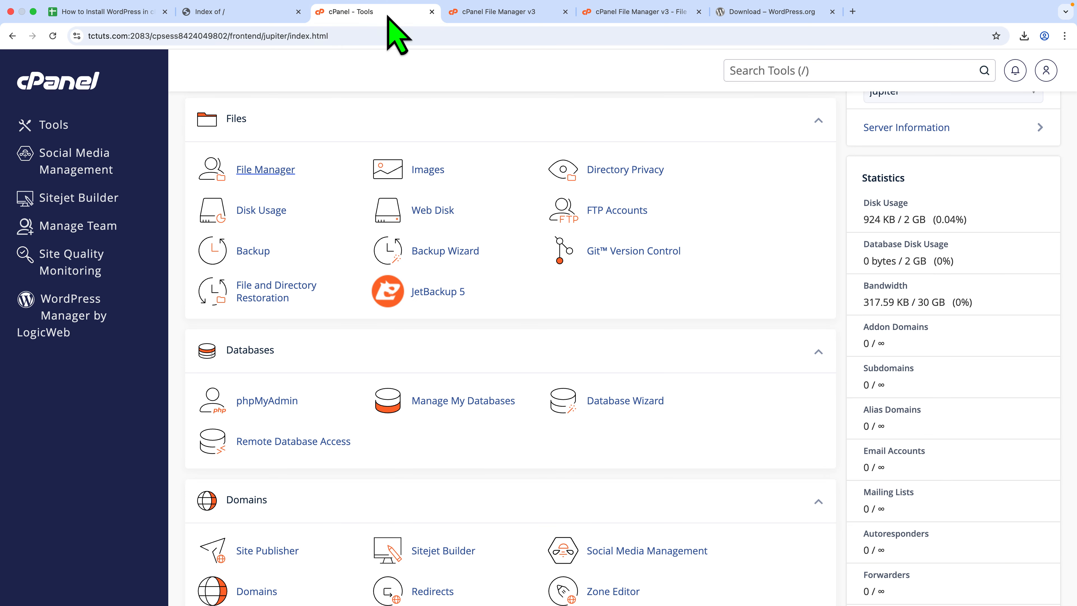
scroll(335, 172, "down", 1)
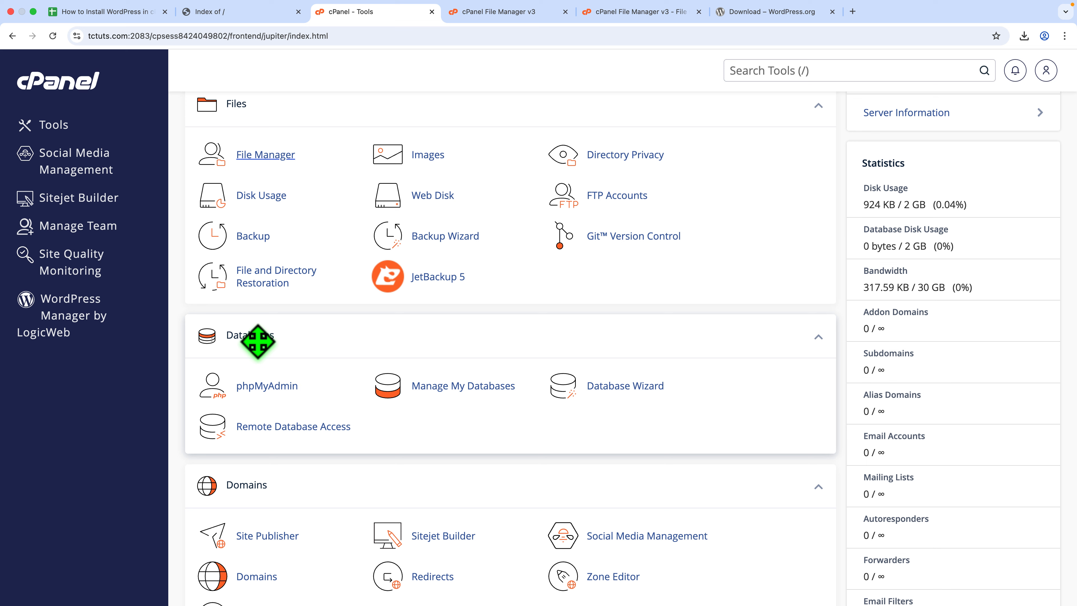
right_click(493, 395)
left_click(506, 398)
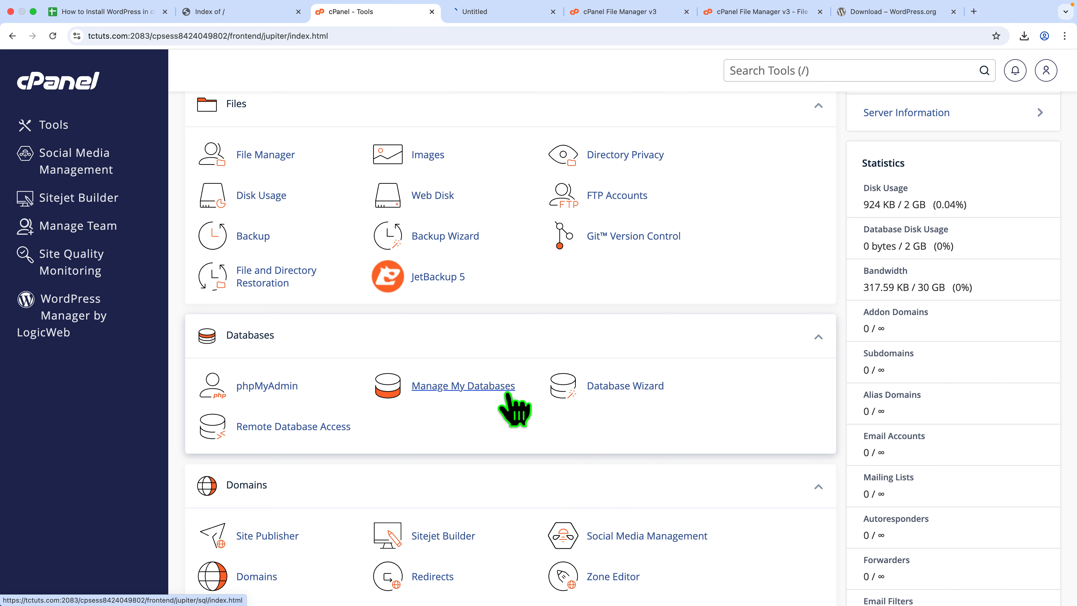
left_click(495, 16)
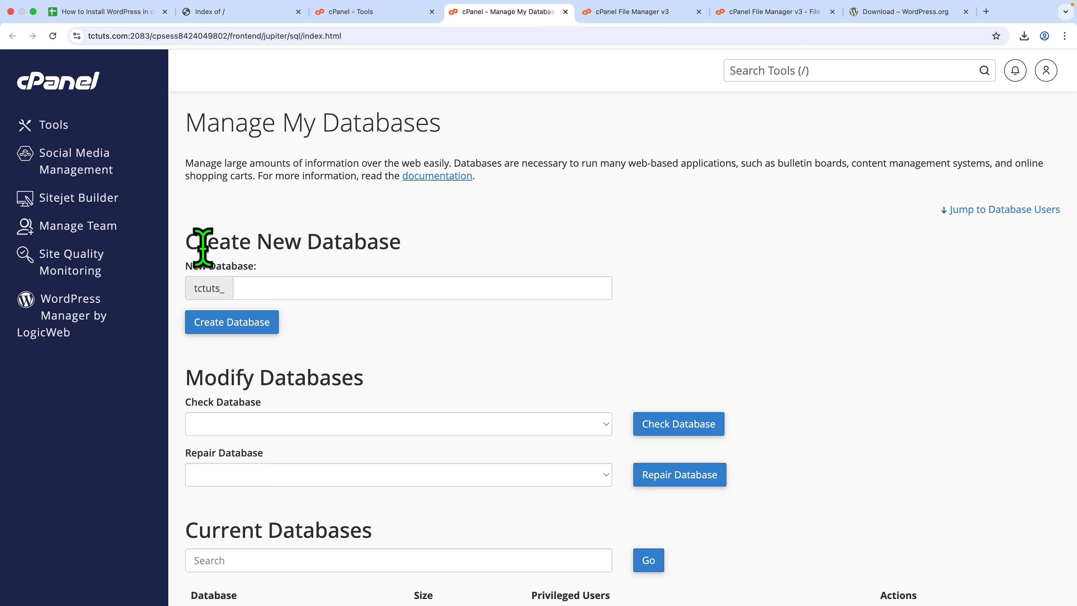
Create the database tctuts_dbcxdfre, copy its name, and return to the database list
left_click_drag(186, 242, 400, 245)
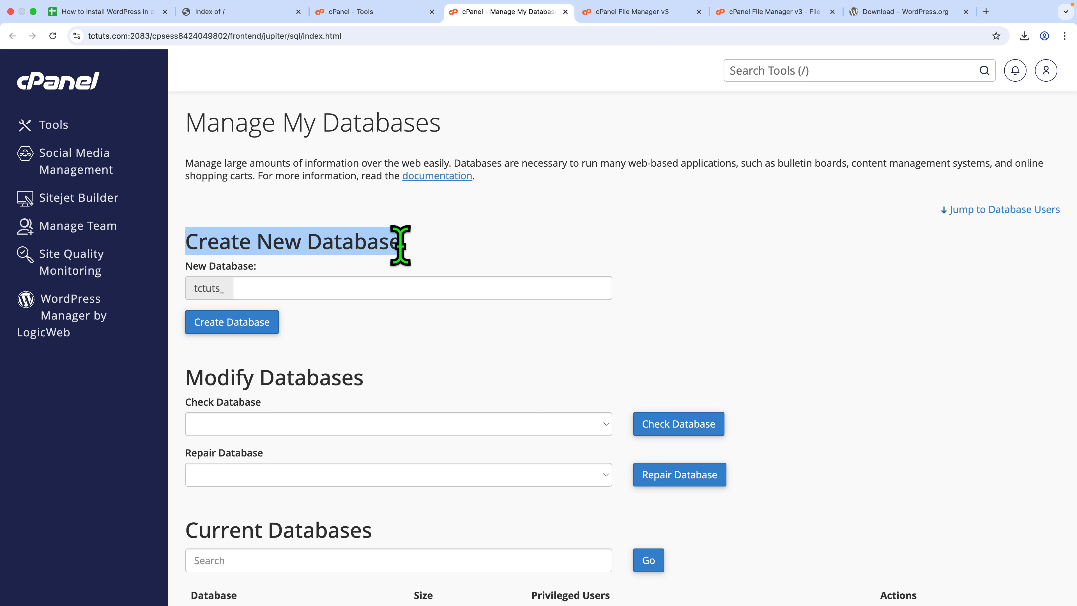
left_click(289, 285)
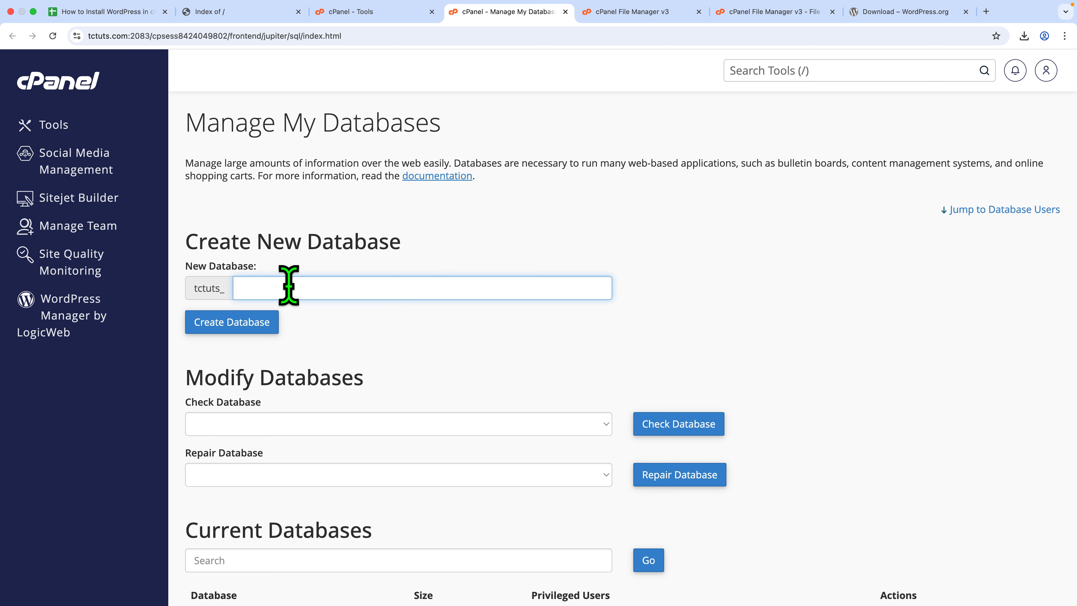
type("dbcxdfre")
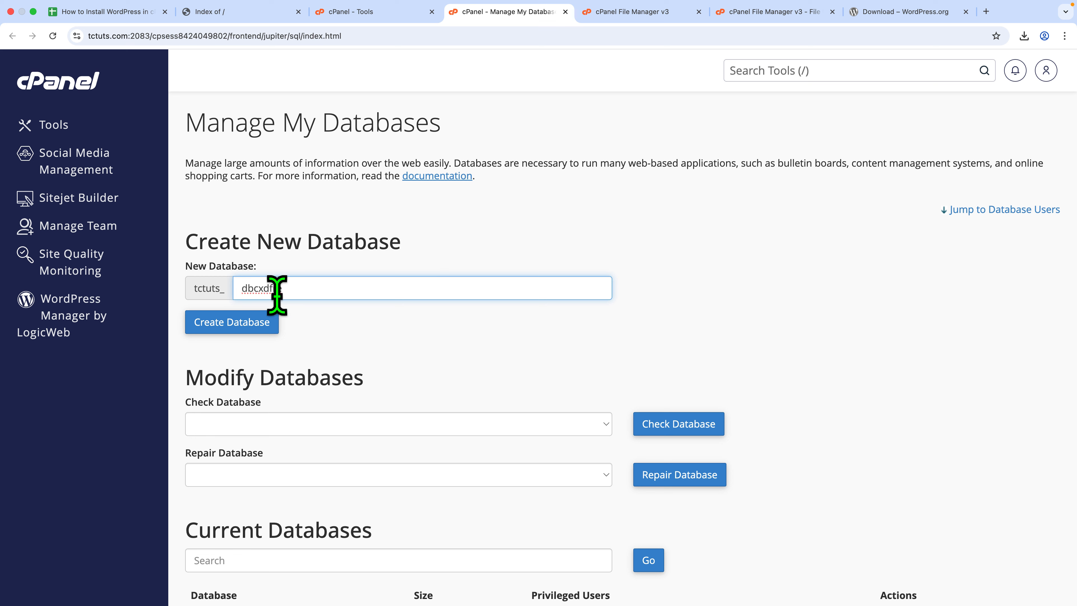
left_click(232, 326)
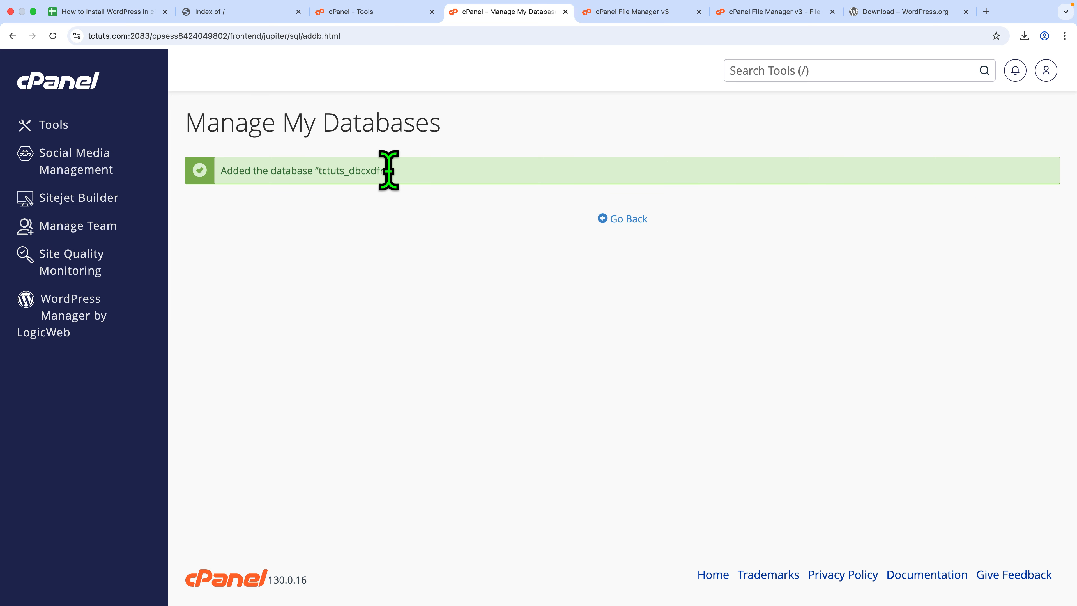
left_click_drag(383, 170, 320, 171)
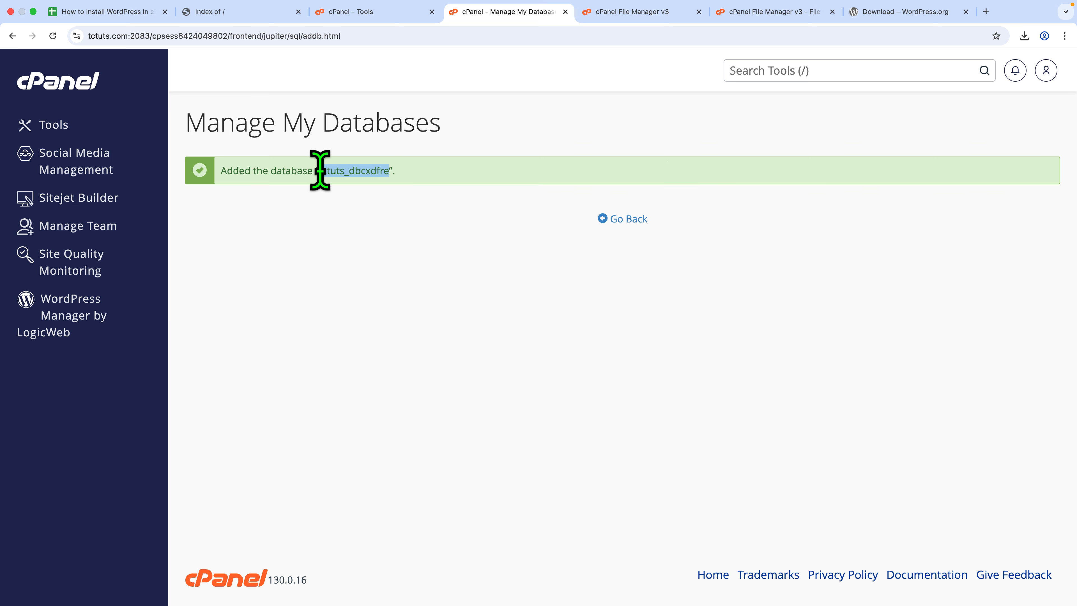
right_click(334, 169)
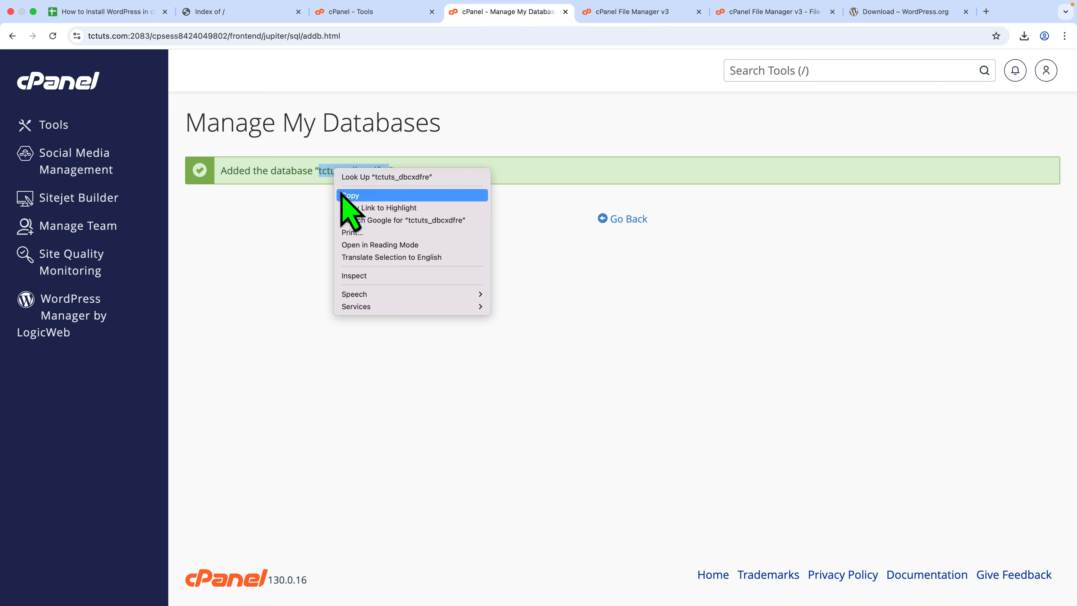
left_click(350, 196)
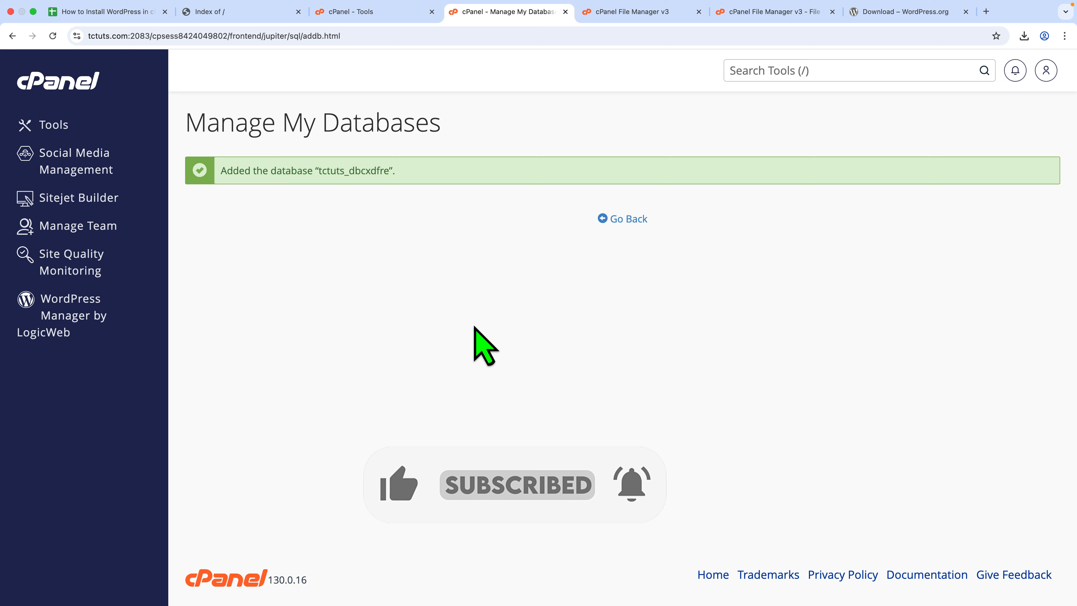
left_click(617, 223)
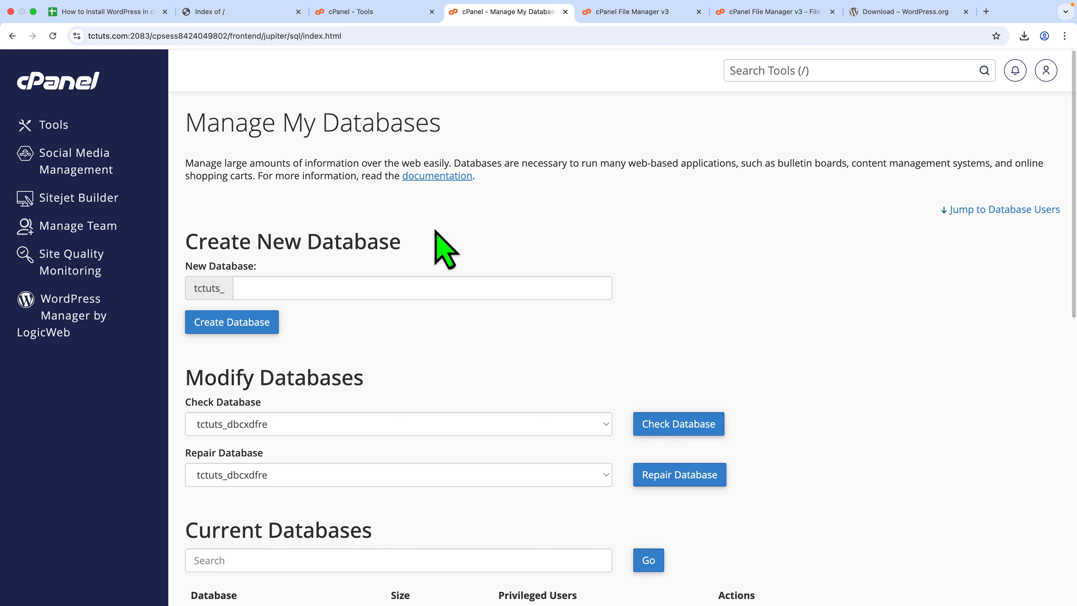
Enter username usrvcx for a new database user and select a generated random password
scroll(445, 250, "down", 10)
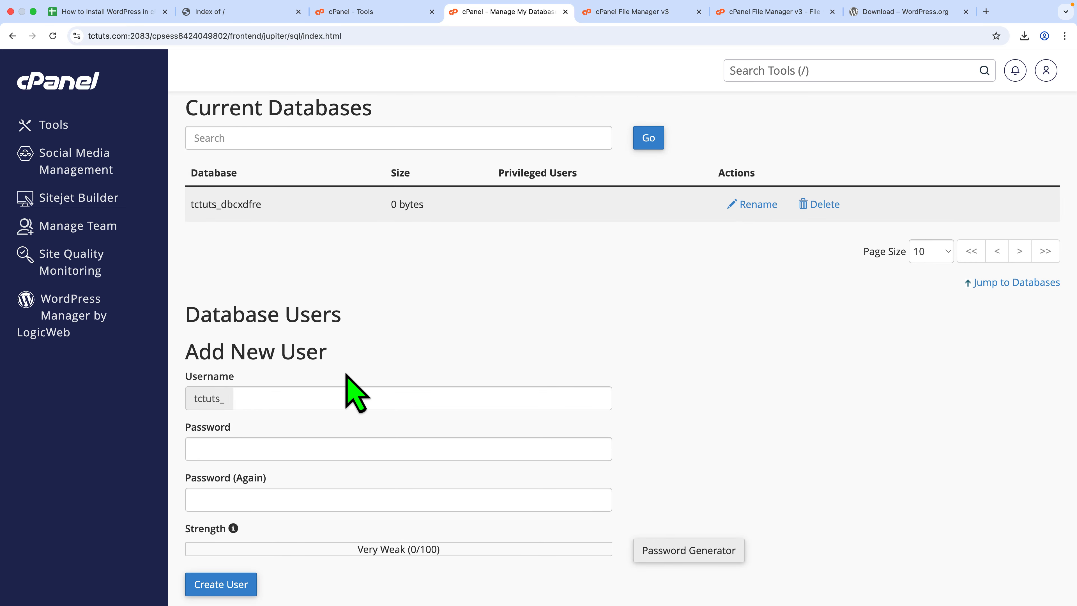
left_click(315, 392)
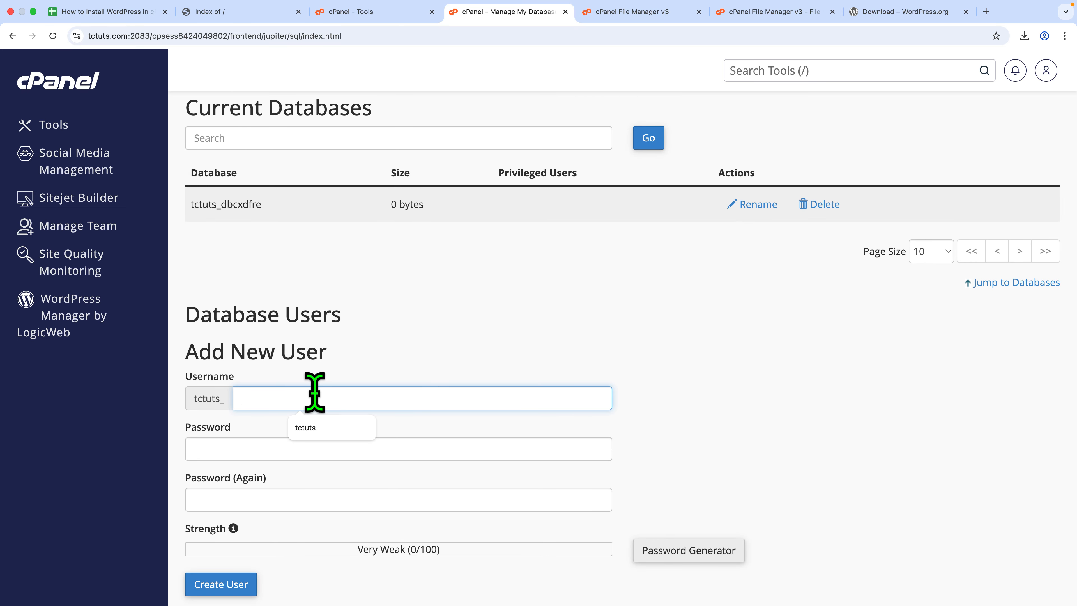
type("u")
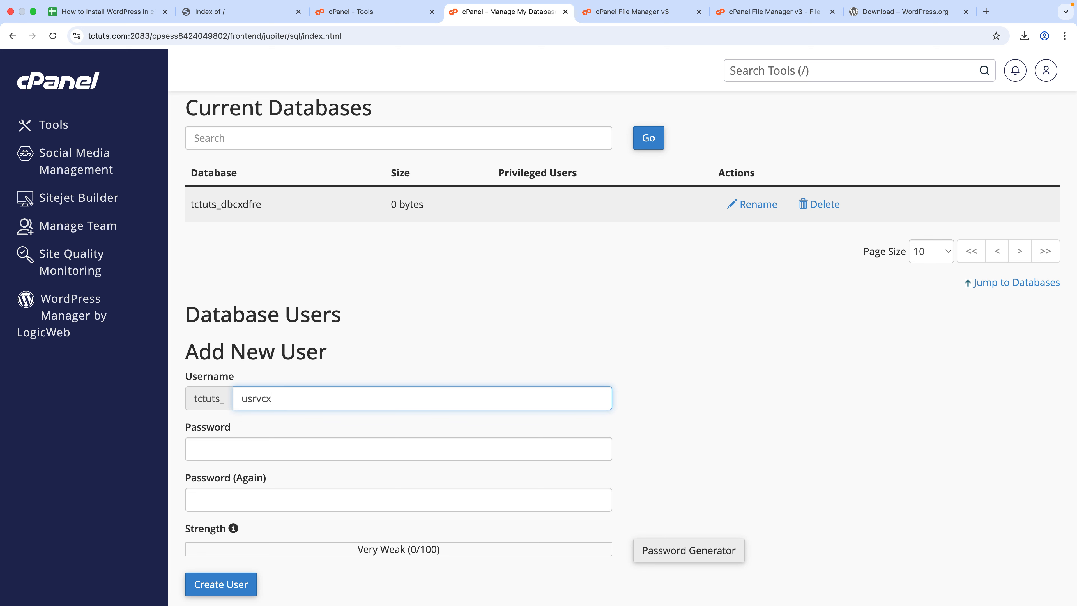
type("srvcx")
left_click(310, 445)
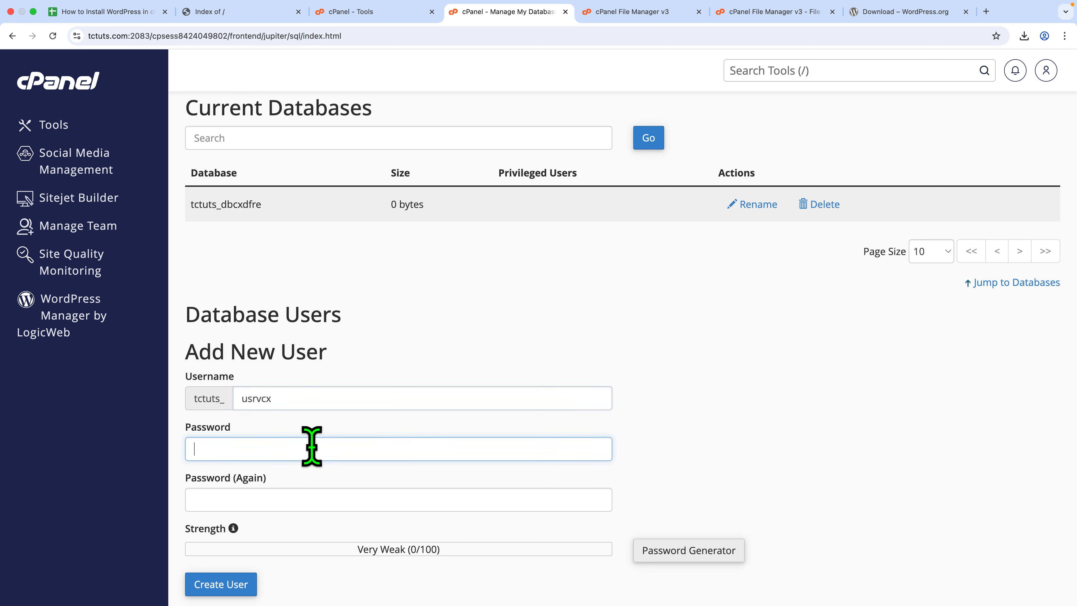
scroll(598, 479, "down", 1)
scroll(598, 479, "down", 1)
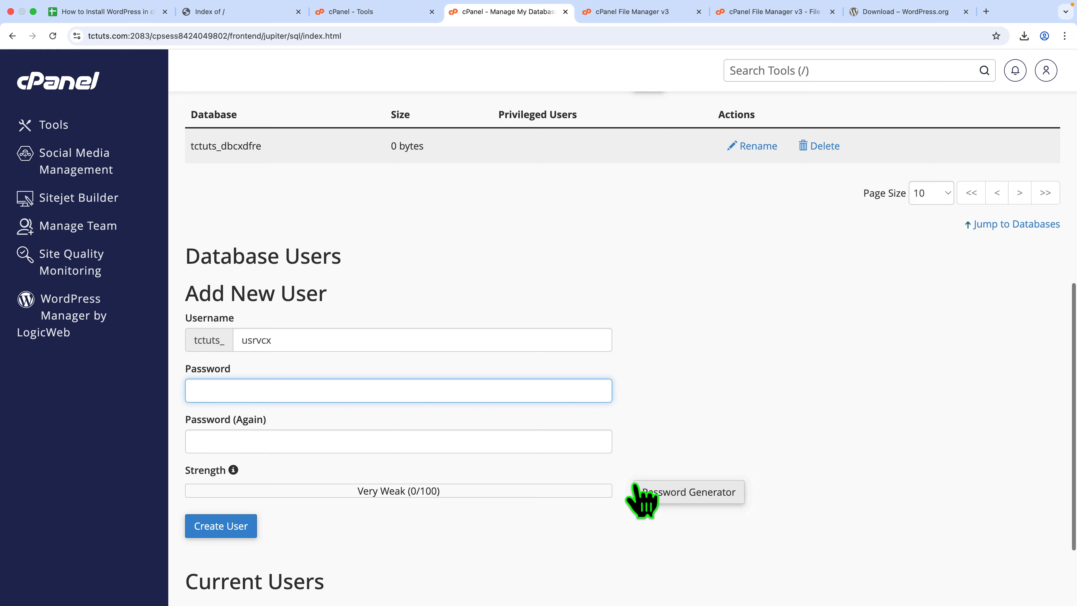
left_click(659, 495)
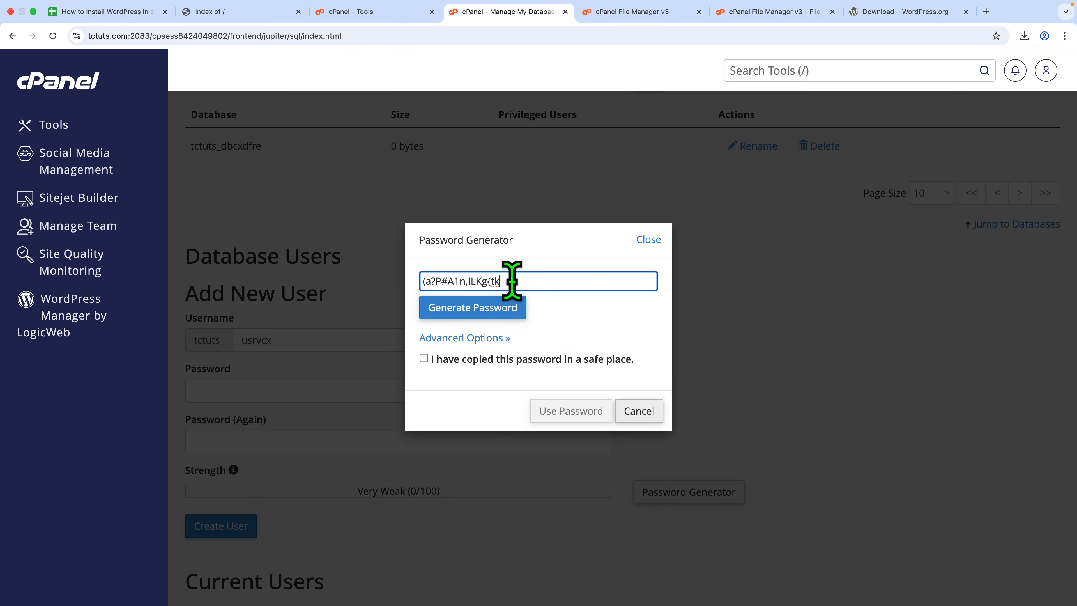
left_click_drag(507, 281, 418, 280)
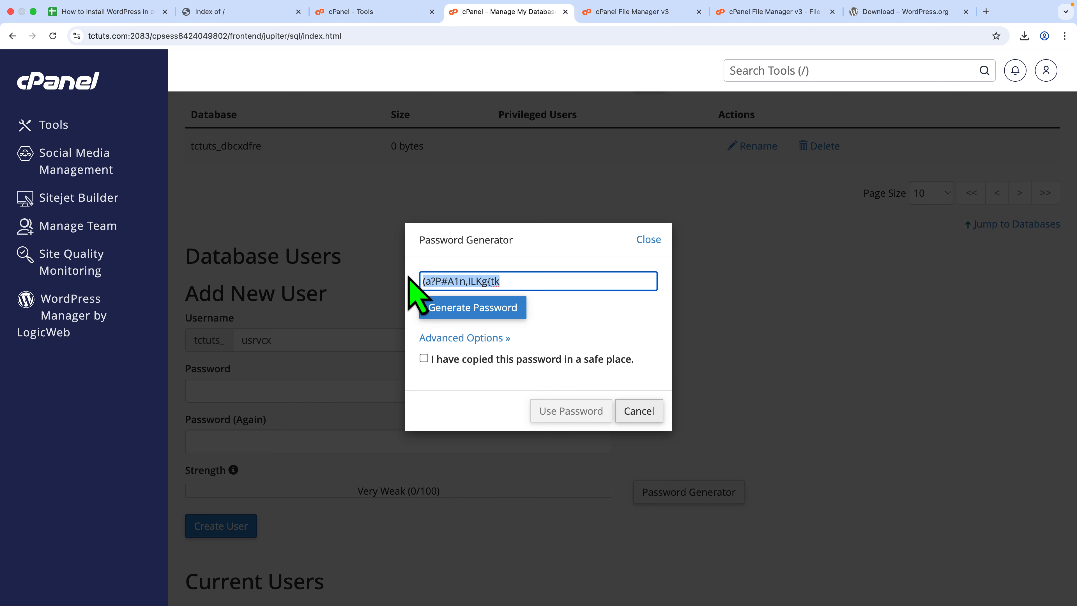
Add a 'Pass:' line holding the generated database password to the Notes note
mouse_move(613, 596)
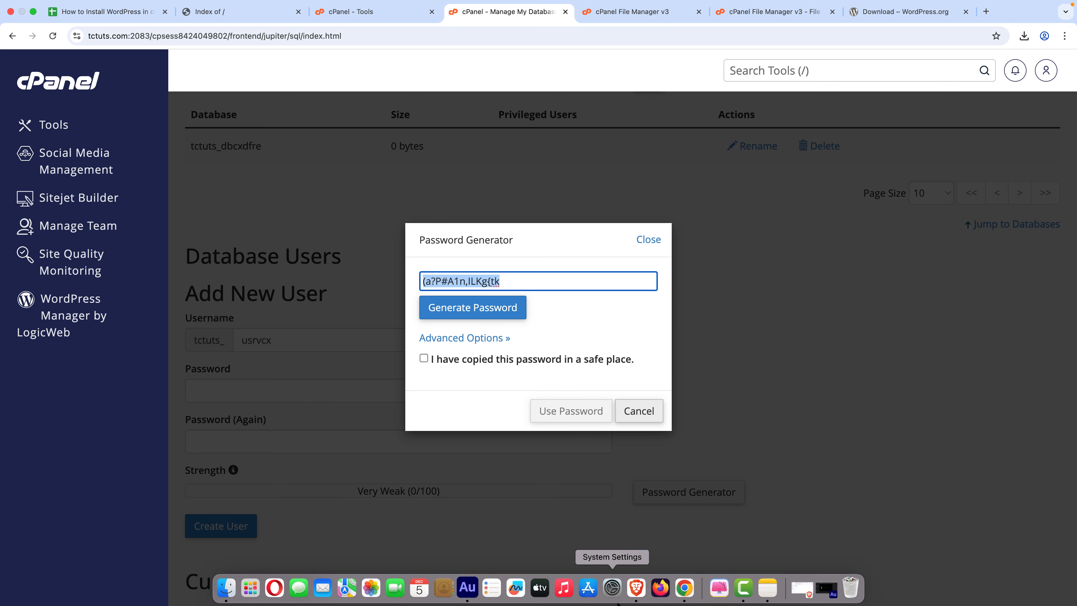
left_click(765, 587)
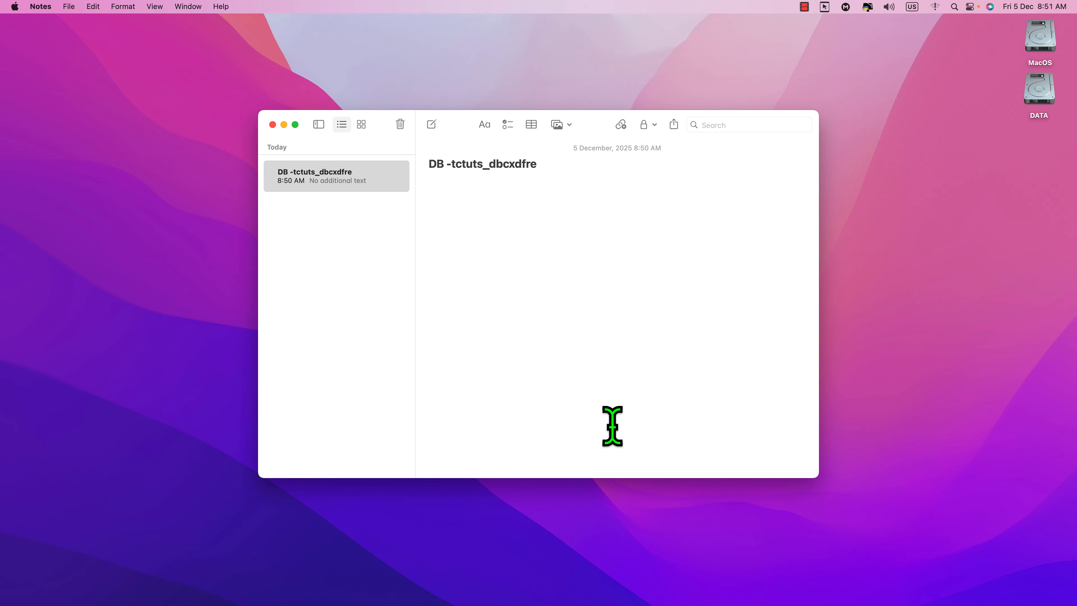
key("Return")
key("Return")
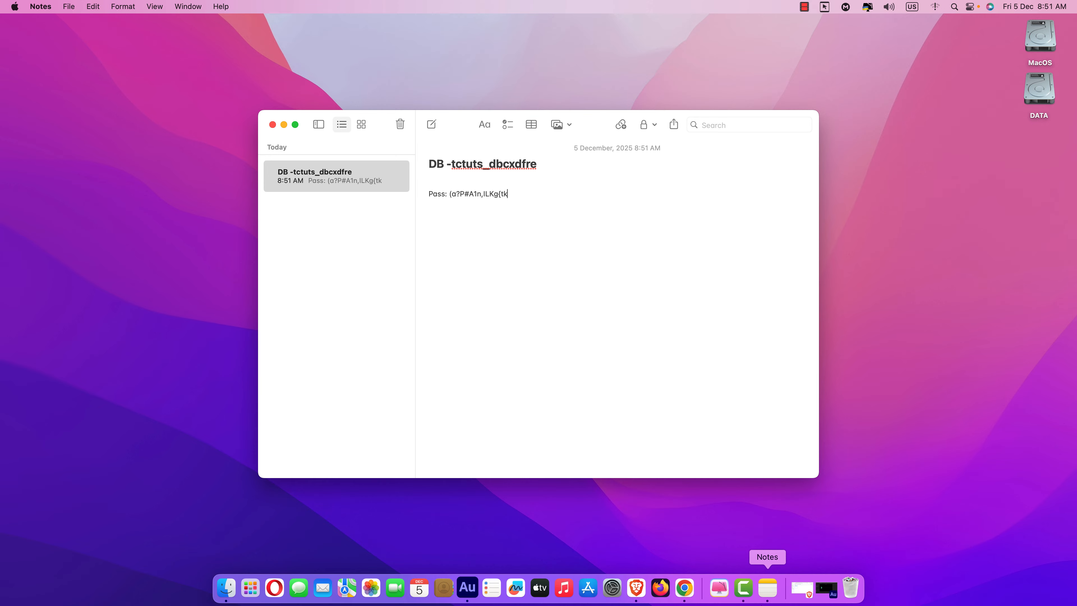
left_click(690, 596)
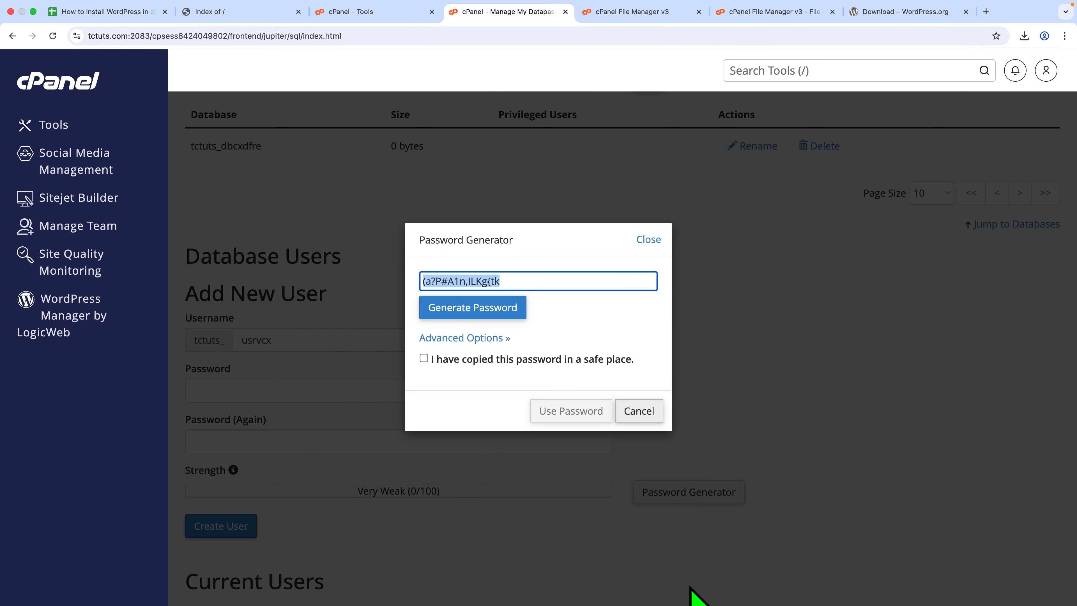
Create the database user with the generated password and copy its name, tctuts_usrvcx
left_click(424, 358)
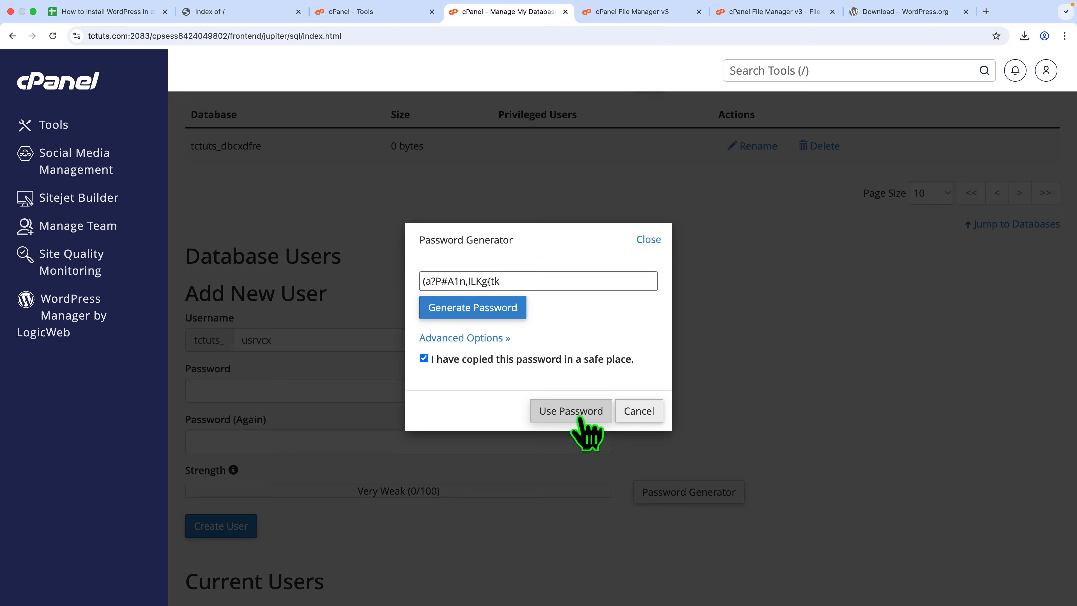
left_click(571, 411)
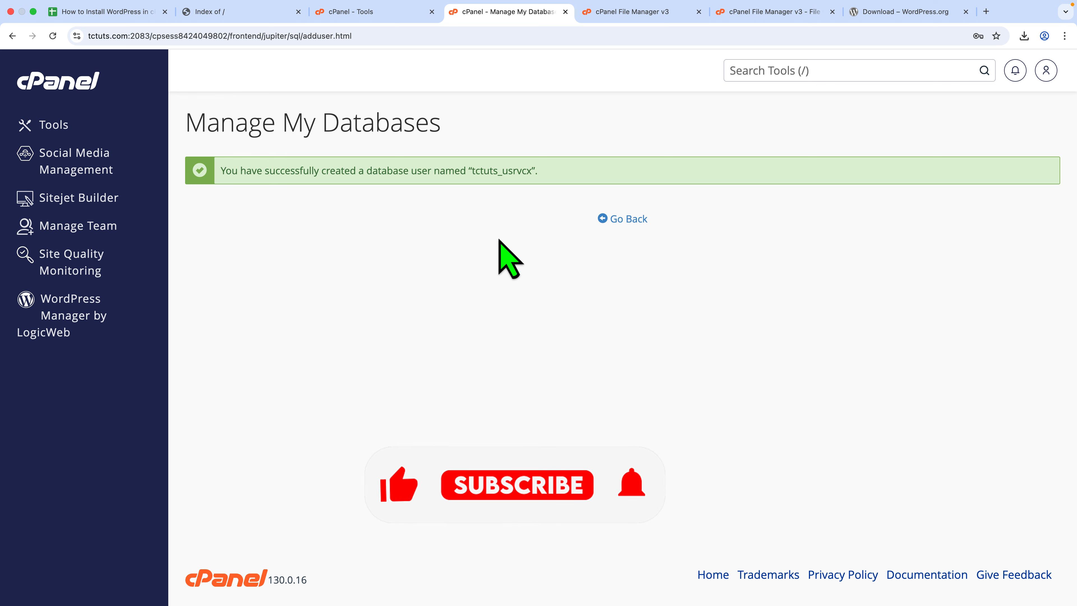
left_click_drag(531, 171, 470, 170)
right_click(483, 169)
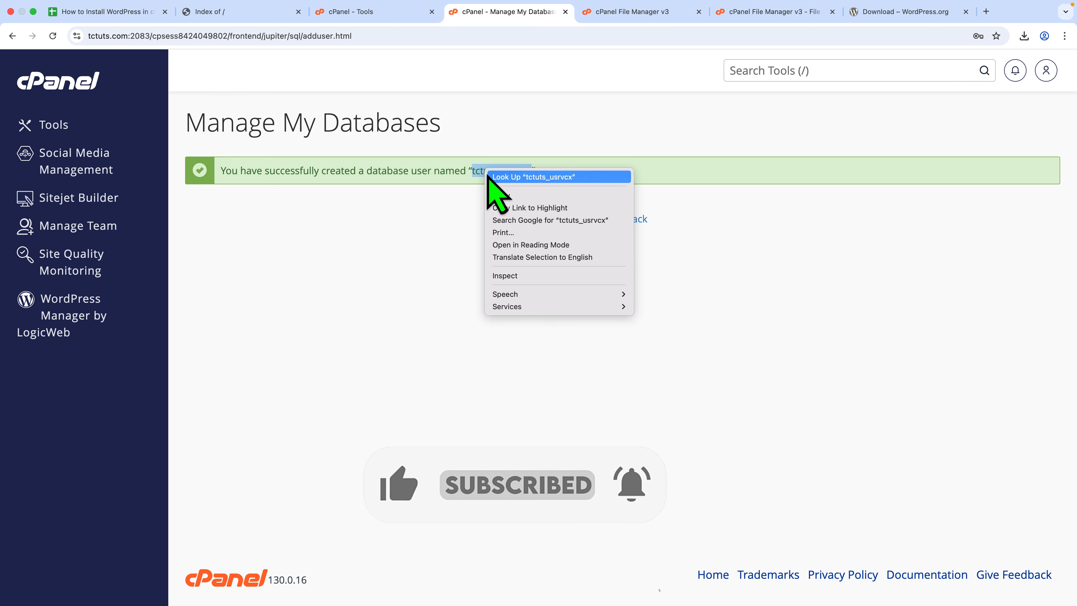
left_click(500, 197)
Log tctuts_usrvcx on a 'User :' line in Notes and return to Manage My Databases
mouse_move(684, 598)
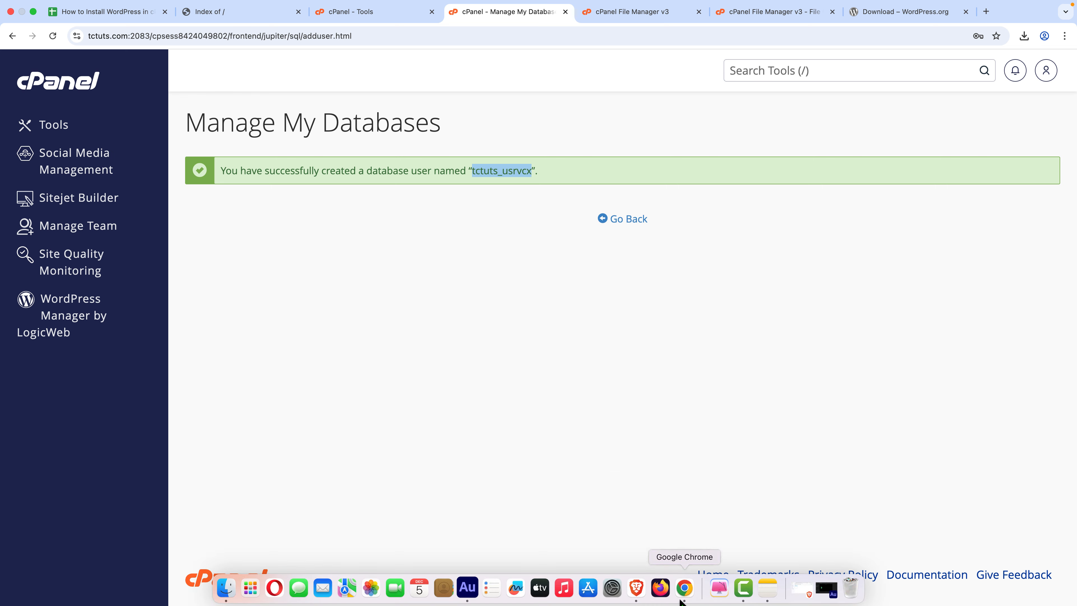
left_click(775, 596)
key("Return")
key("Return")
type("User : tctuts_usrvcx")
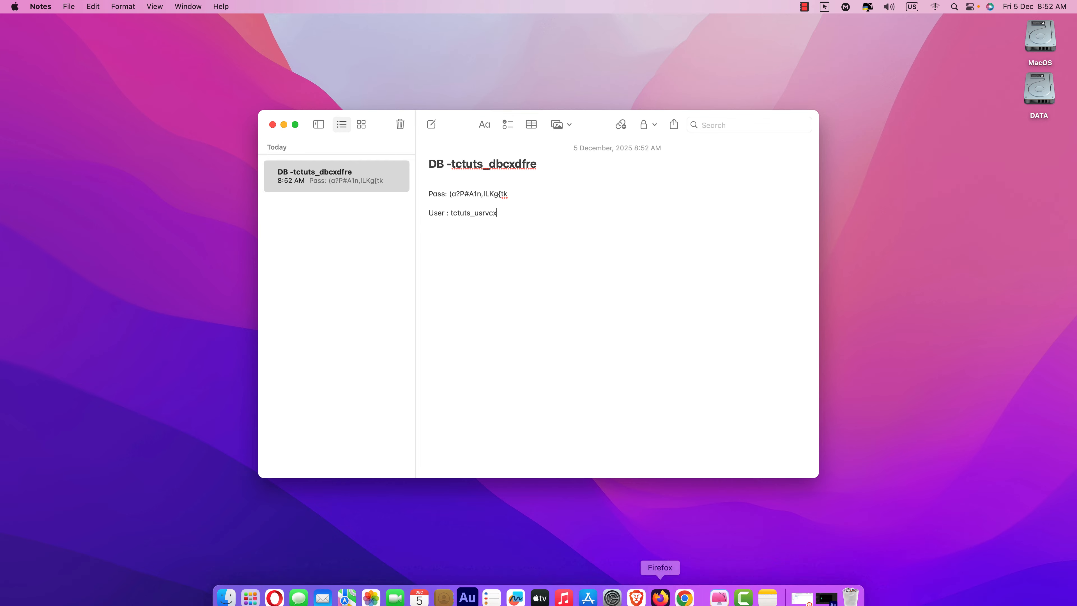
left_click(684, 588)
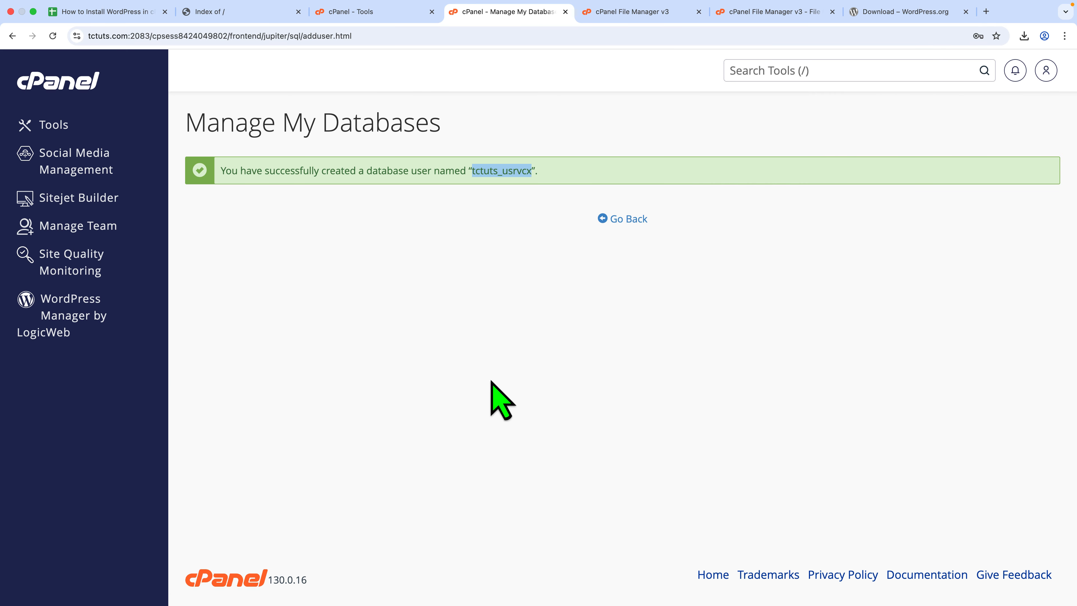
left_click(626, 224)
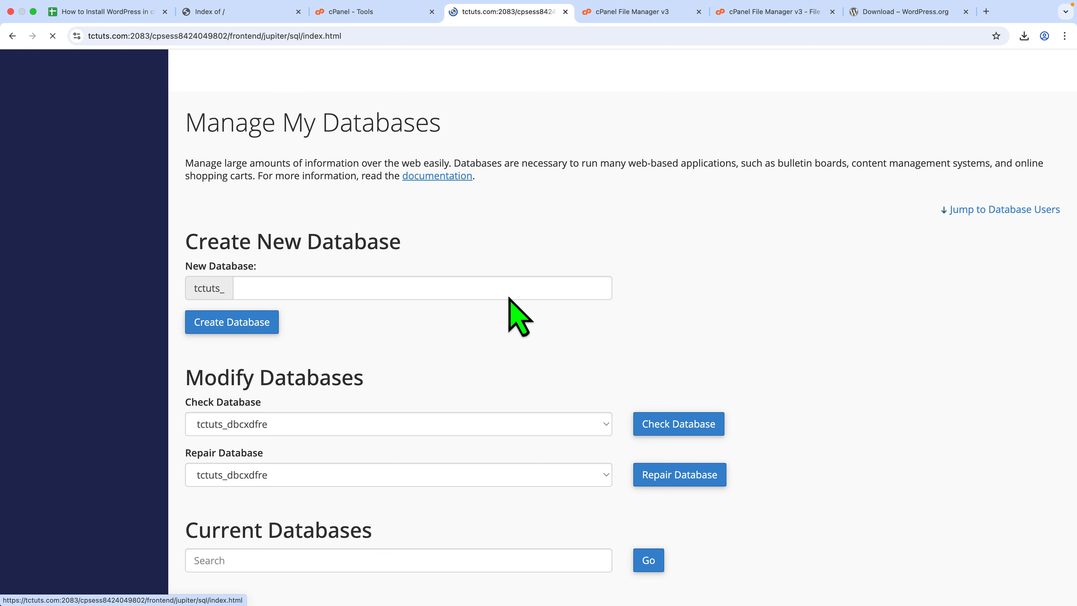
Tick the Add DB User to Database checkbox in cell B5 of the checklist
left_click(107, 19)
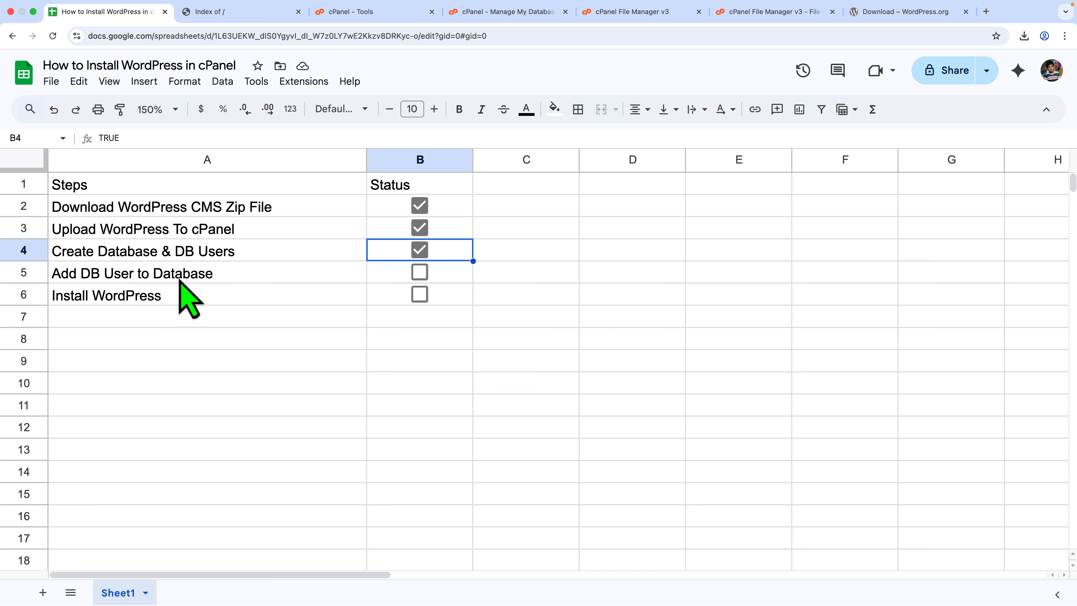
left_click(415, 273)
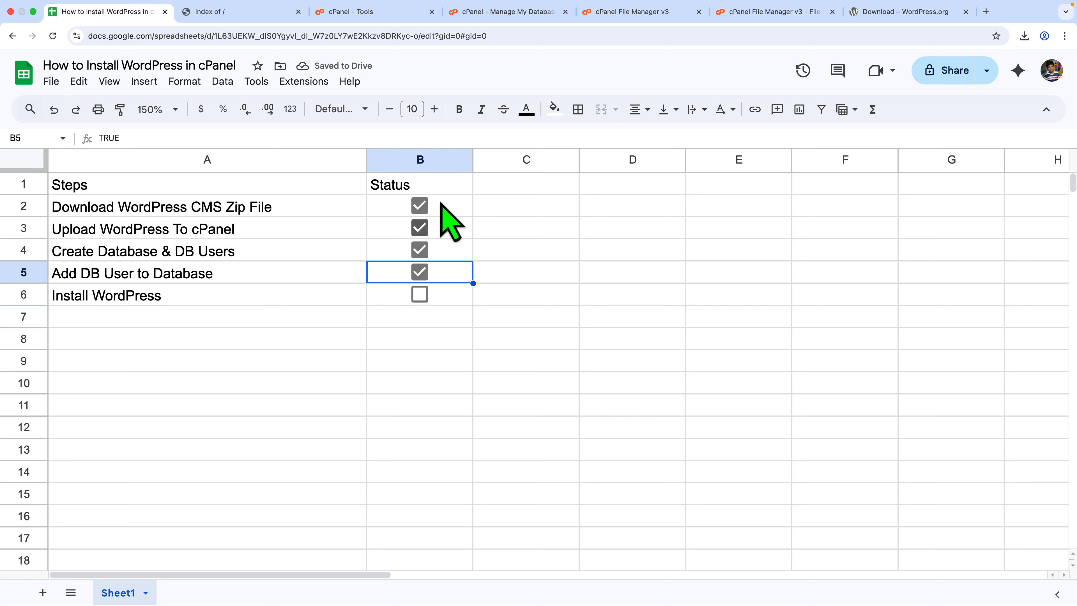
left_click(505, 14)
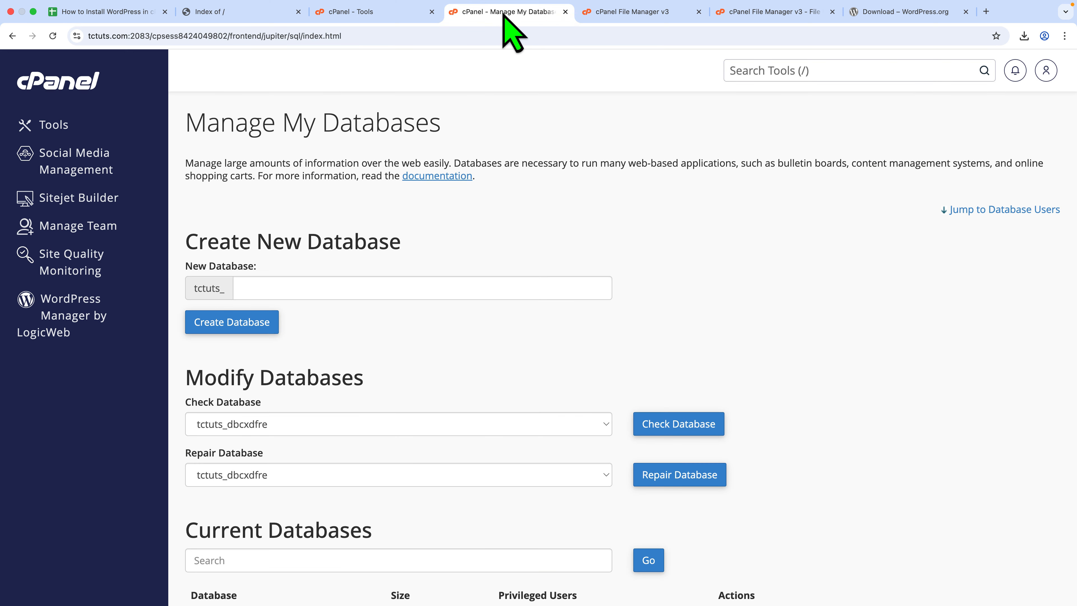
Add user tctuts_usrvcx to database tctuts_dbcxdfre under Add User To Database
scroll(413, 278, "down", 5)
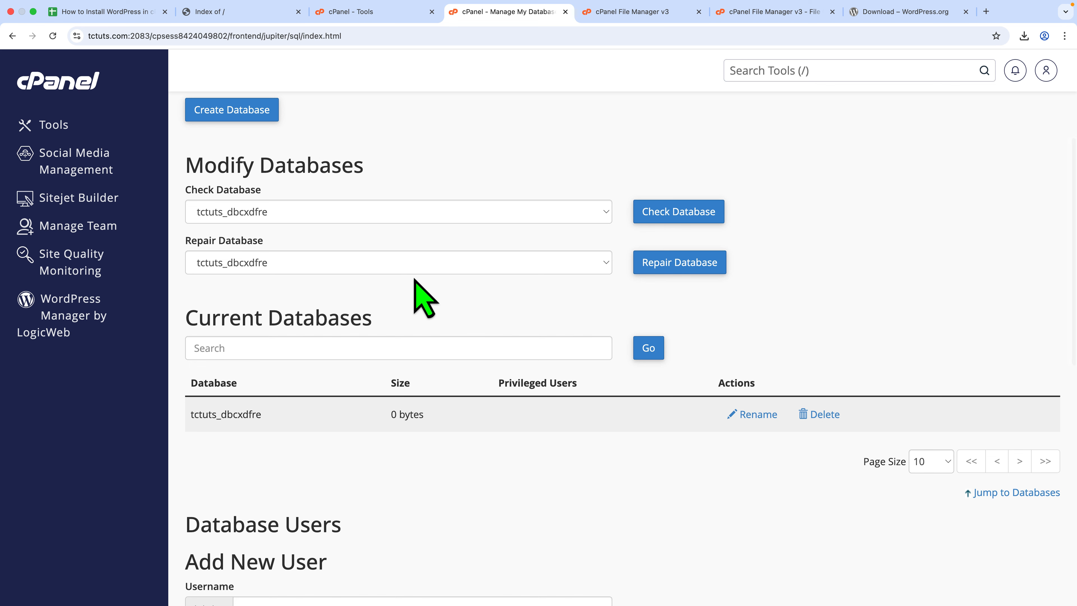
scroll(415, 280, "down", 10)
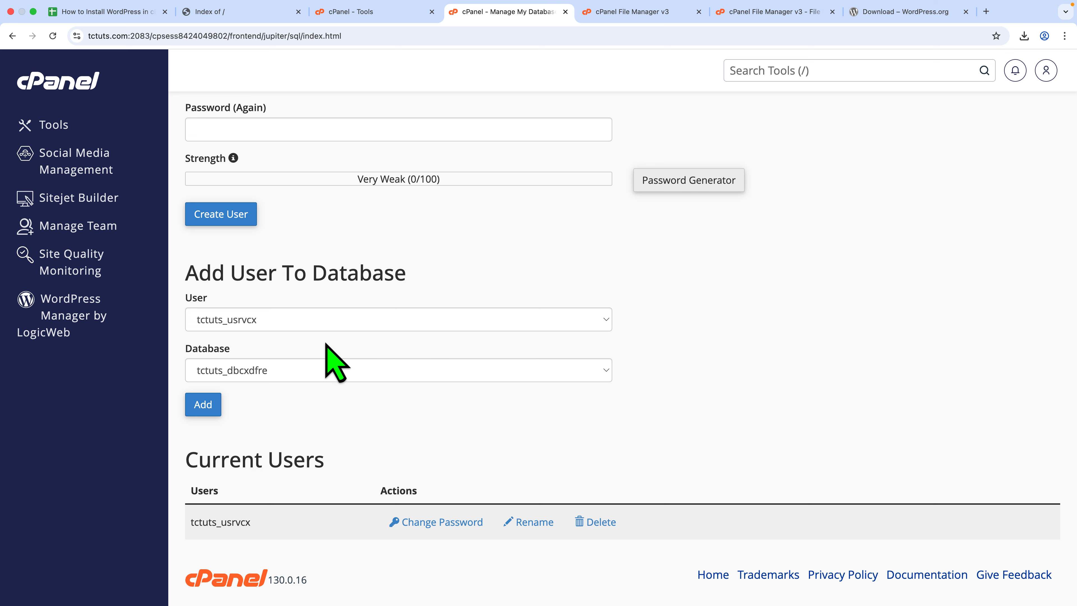
left_click(285, 319)
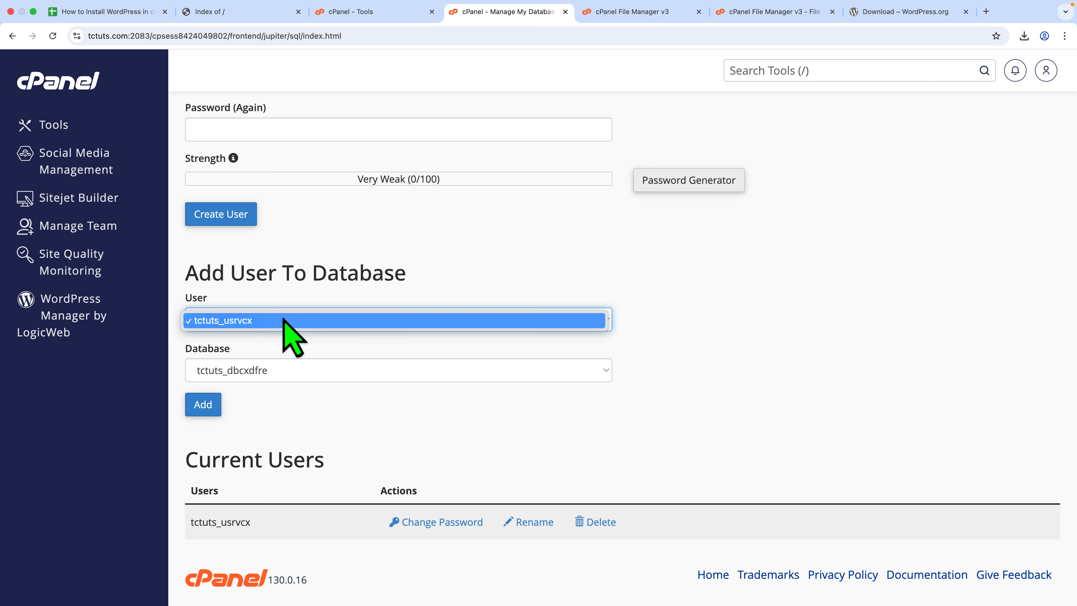
left_click(284, 372)
left_click(284, 371)
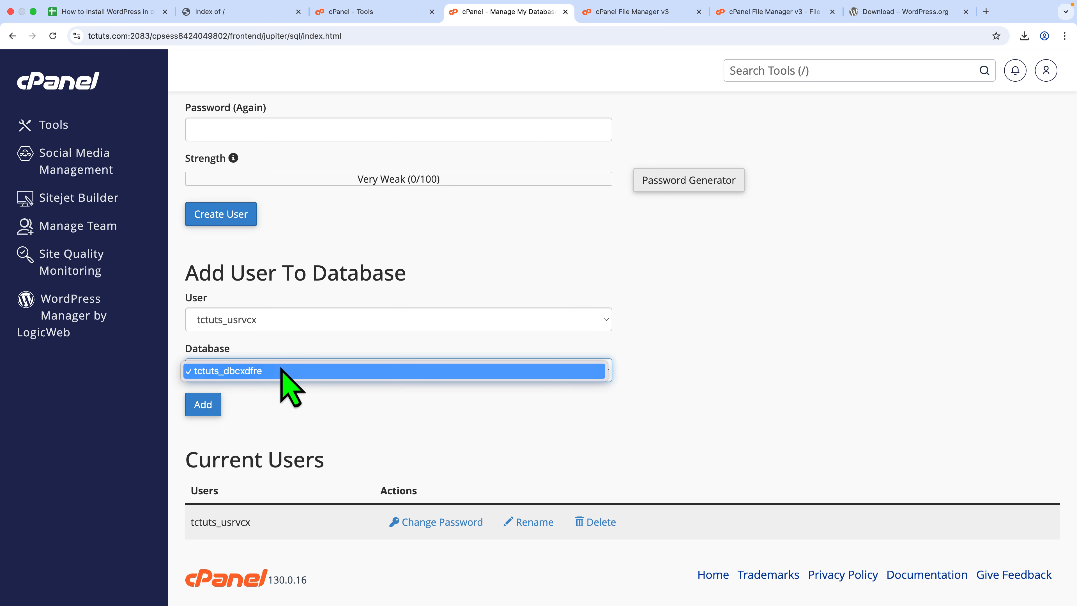
left_click(271, 373)
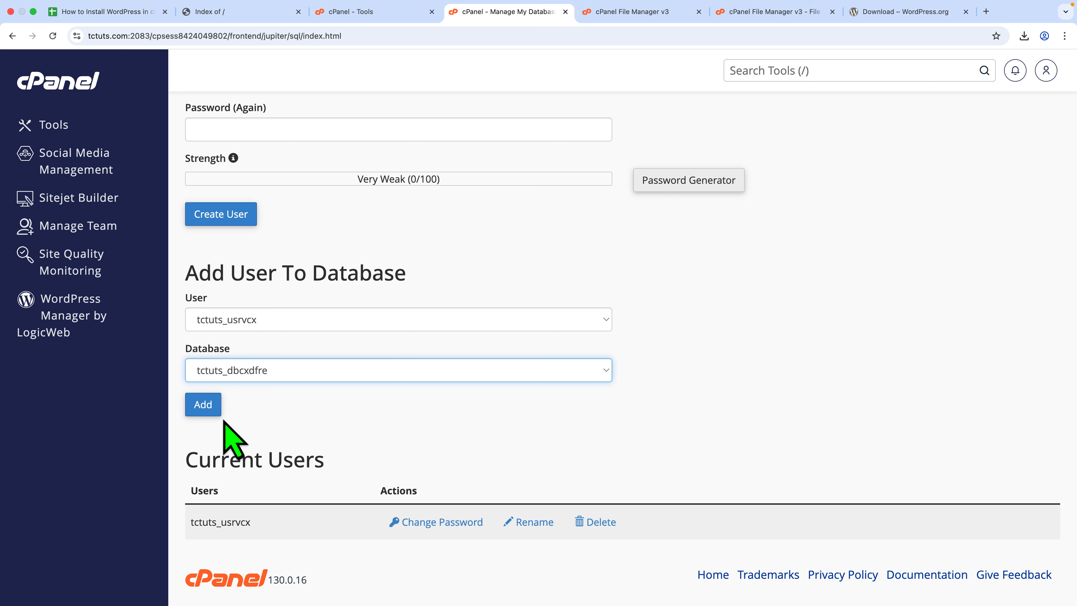
left_click(203, 405)
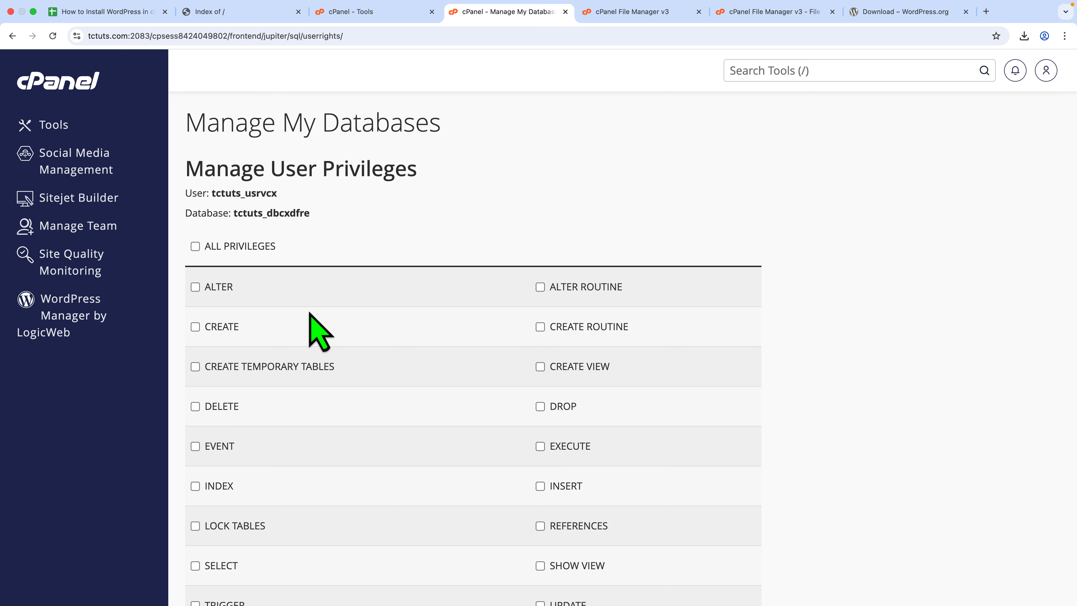
Grant tctuts_usrvcx every privilege except DROP on tctuts_dbcxdfre and save the changes
left_click(196, 247)
scroll(508, 374, "down", 2)
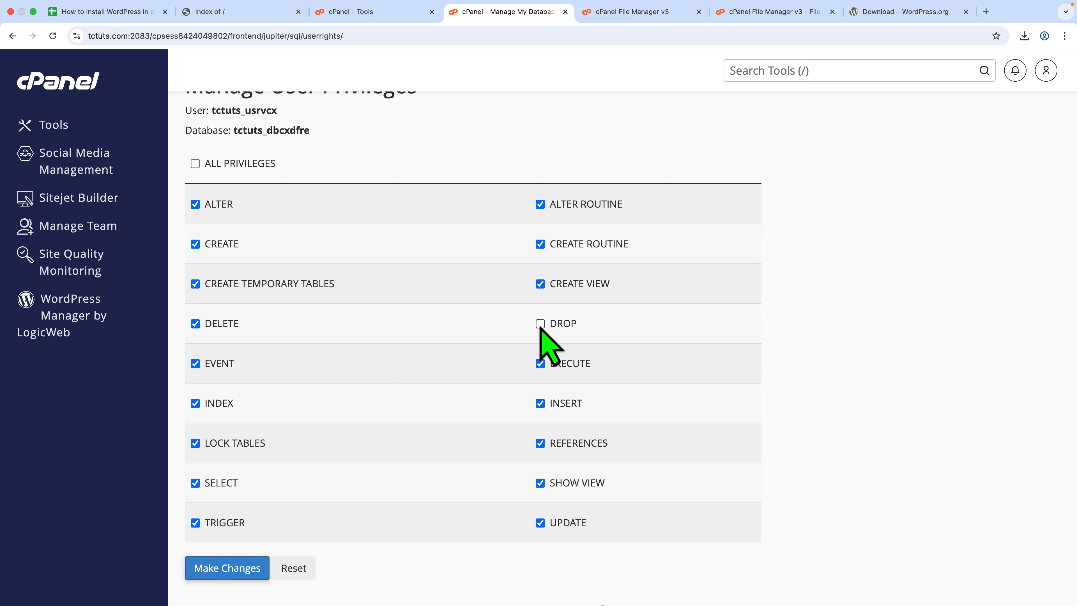
left_click(235, 571)
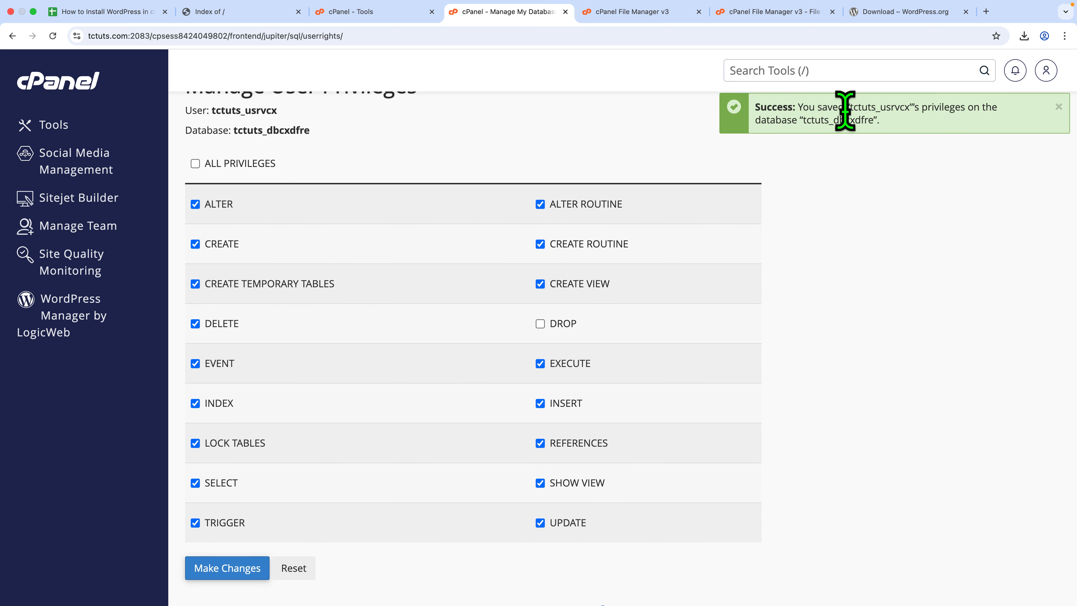
left_click(100, 7)
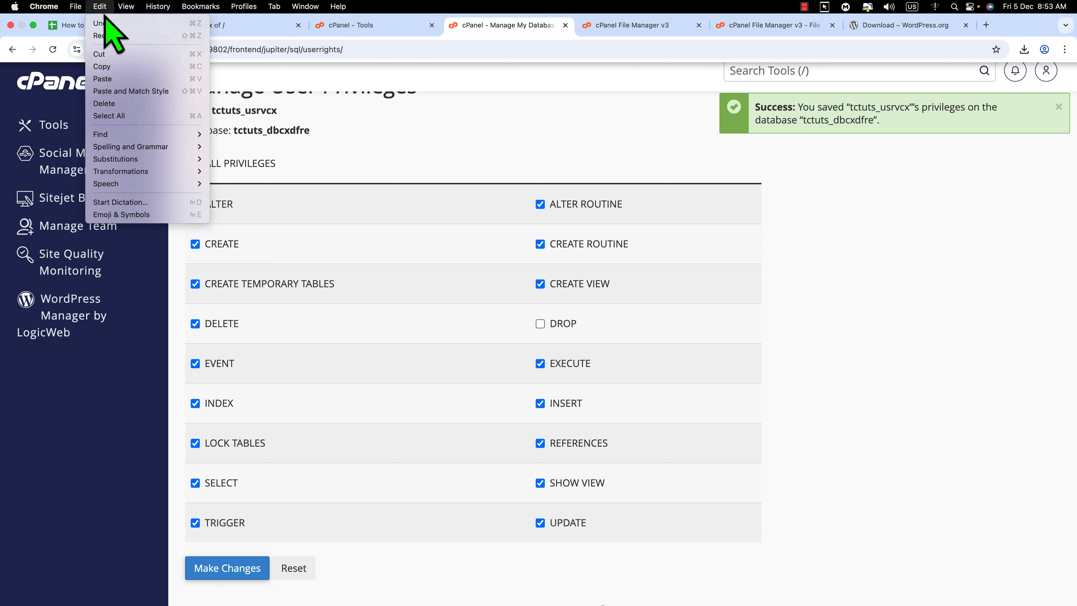
left_click(672, 173)
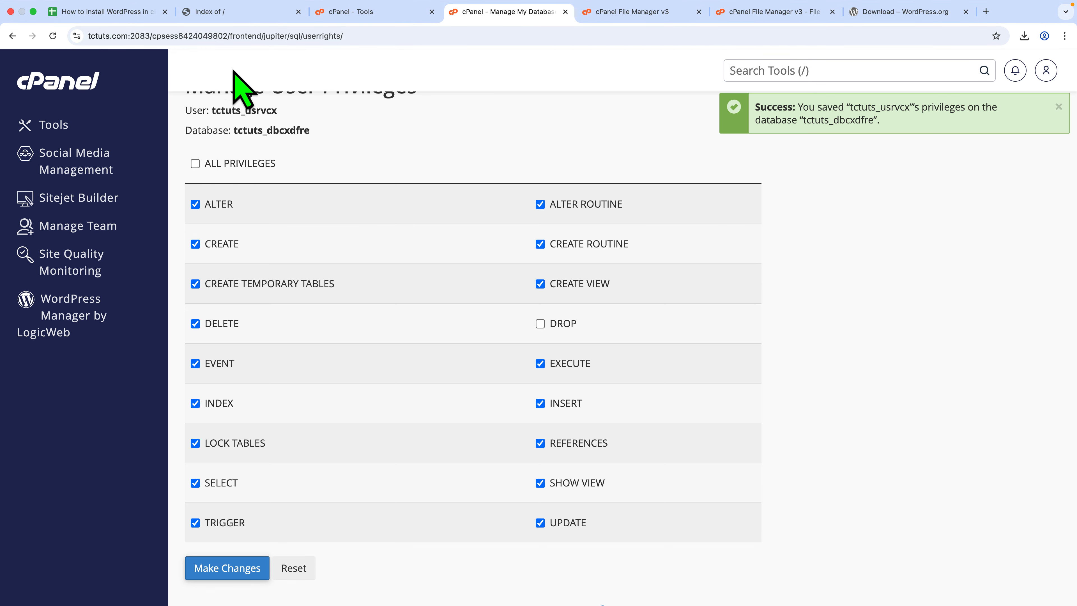
left_click(120, 13)
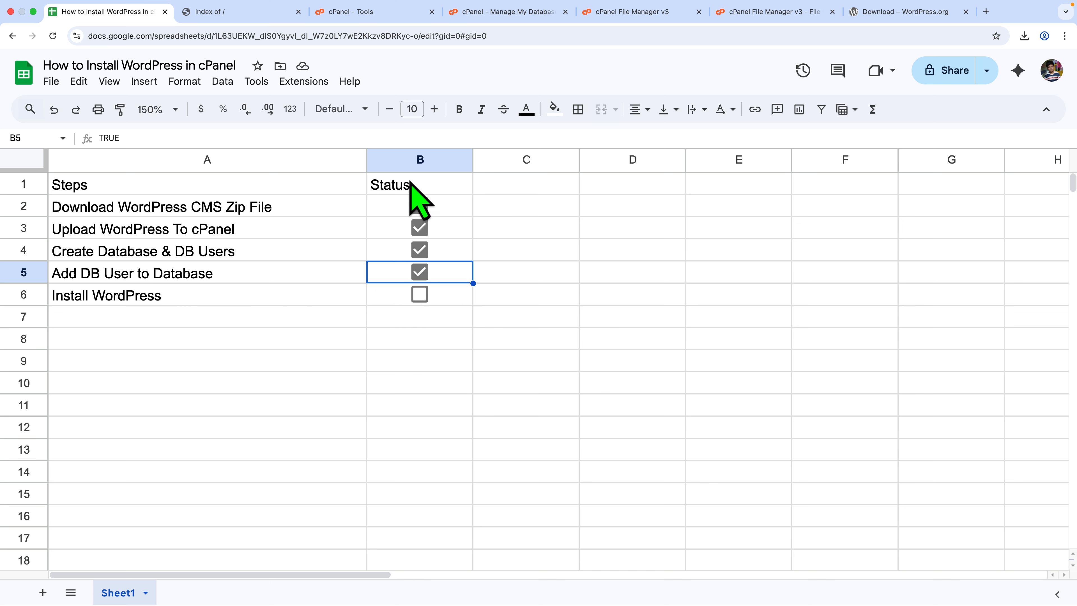
Switch to the tctuts.com 'Index of /' tab and select its address
left_click(249, 16)
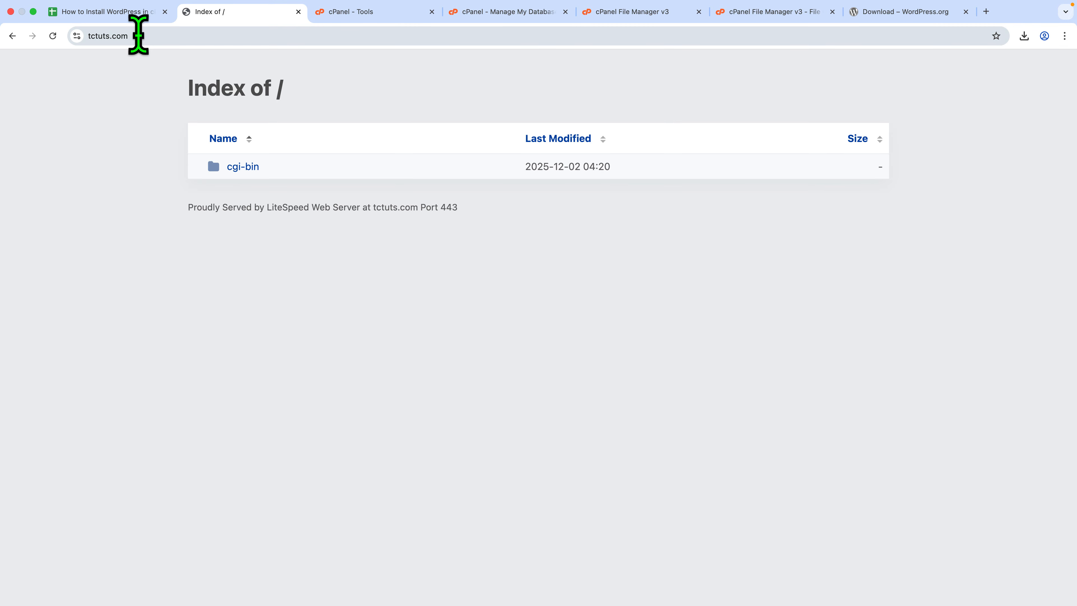
double_click(116, 36)
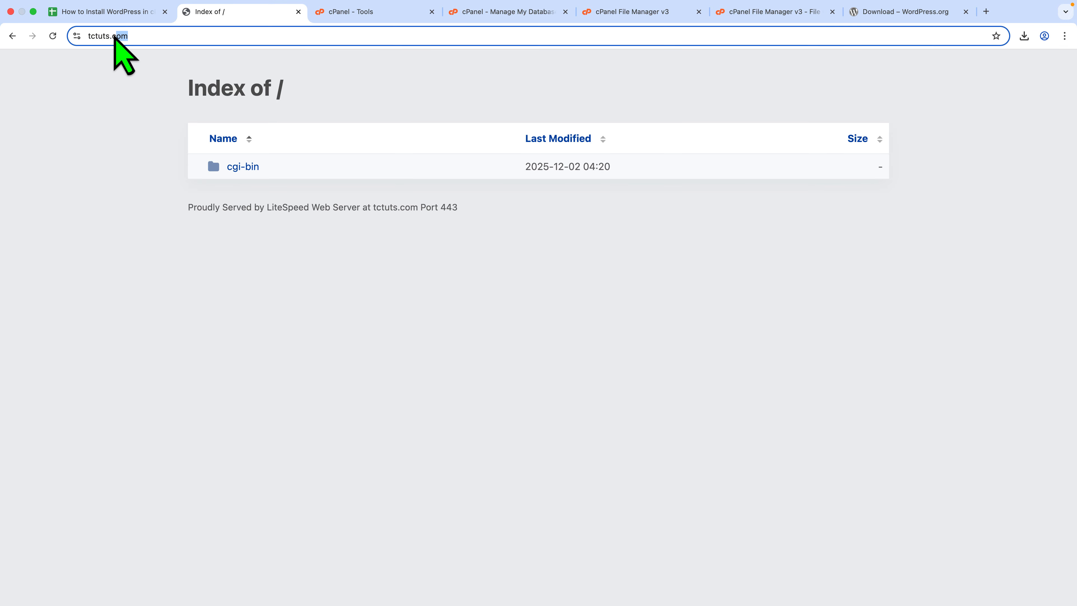
left_click(98, 69)
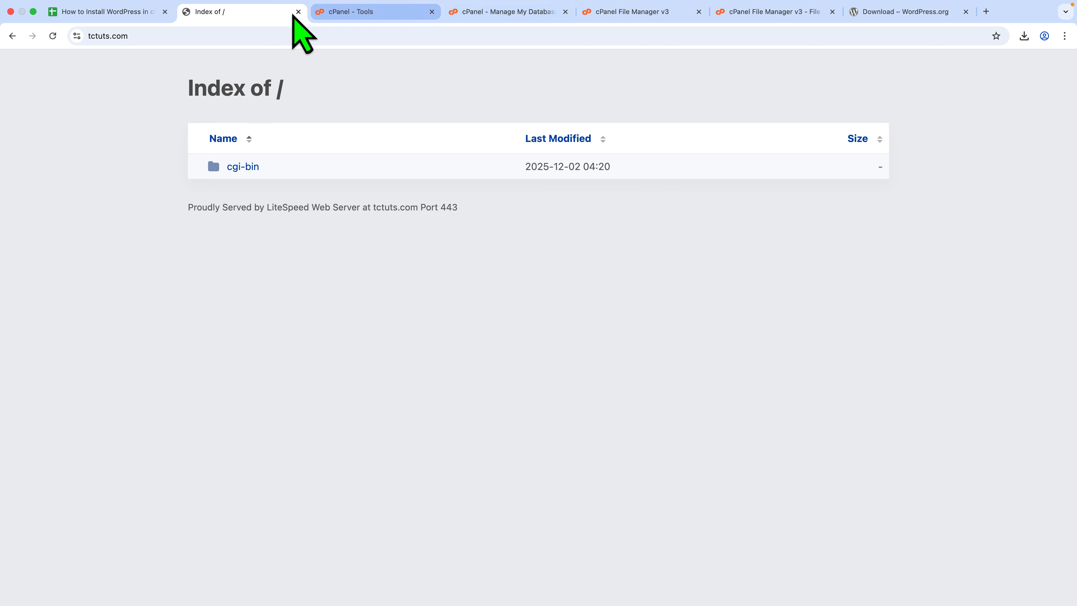
Reload tctuts.com to start WordPress setup and continue with English (United States)
left_click(137, 35)
key("Return")
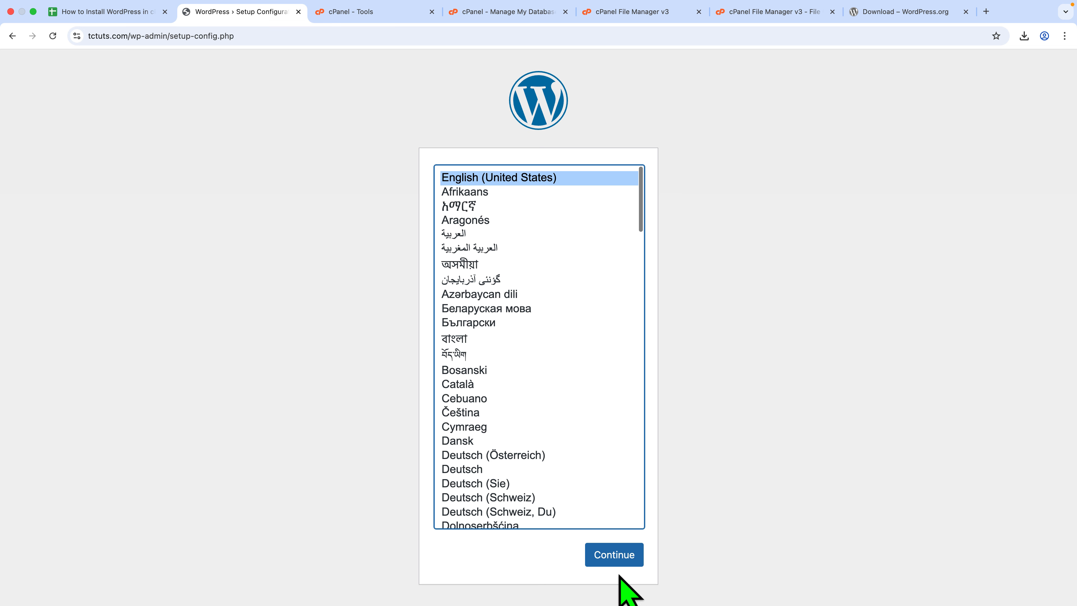
left_click(615, 558)
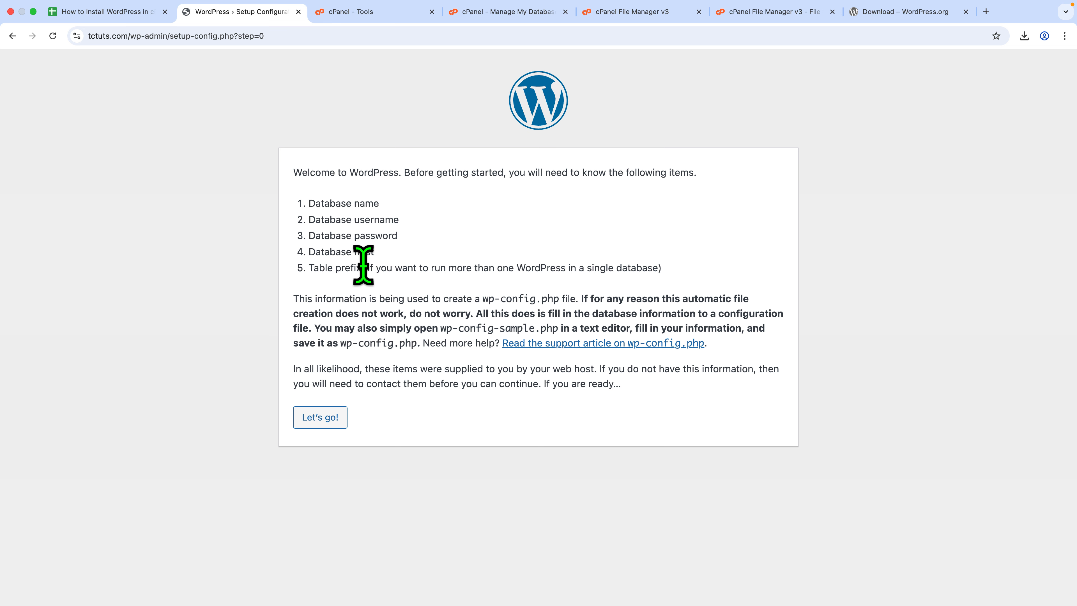
Open the database connection form and paste the database name from the notes
left_click(317, 419)
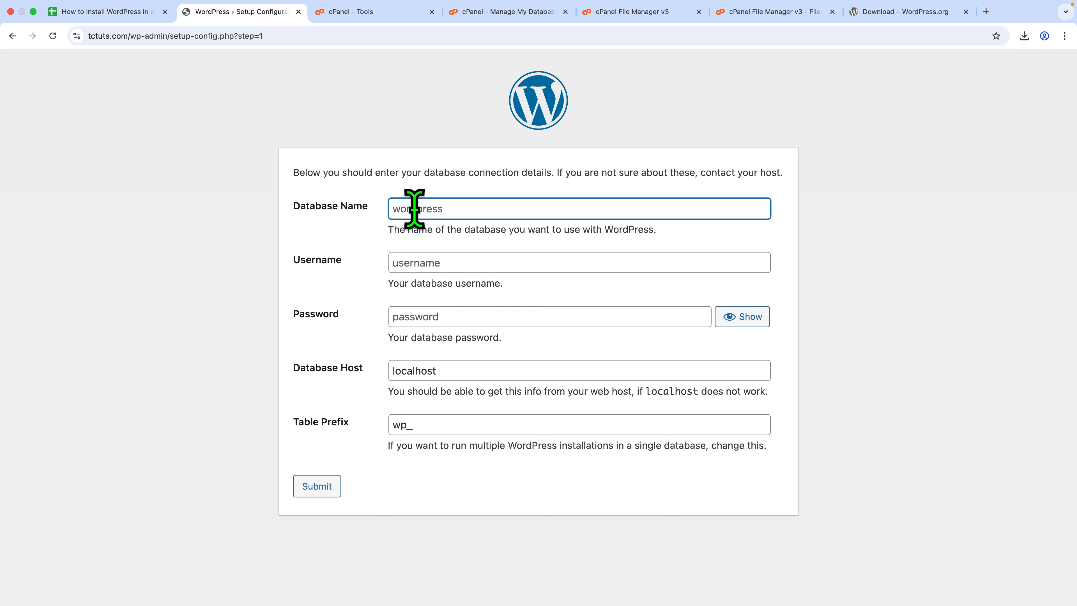
mouse_move(686, 605)
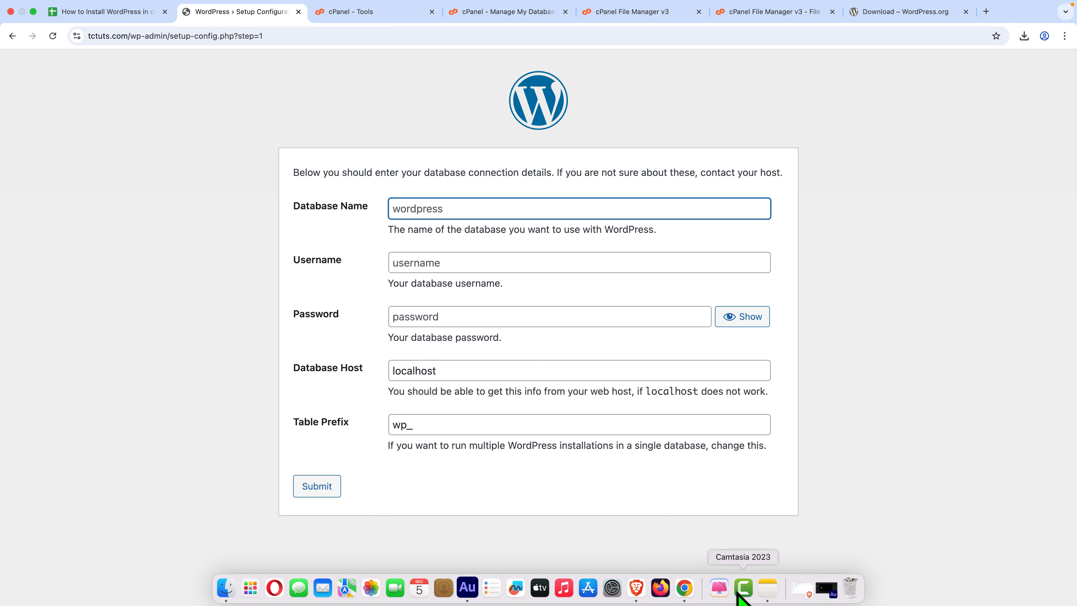
left_click(768, 587)
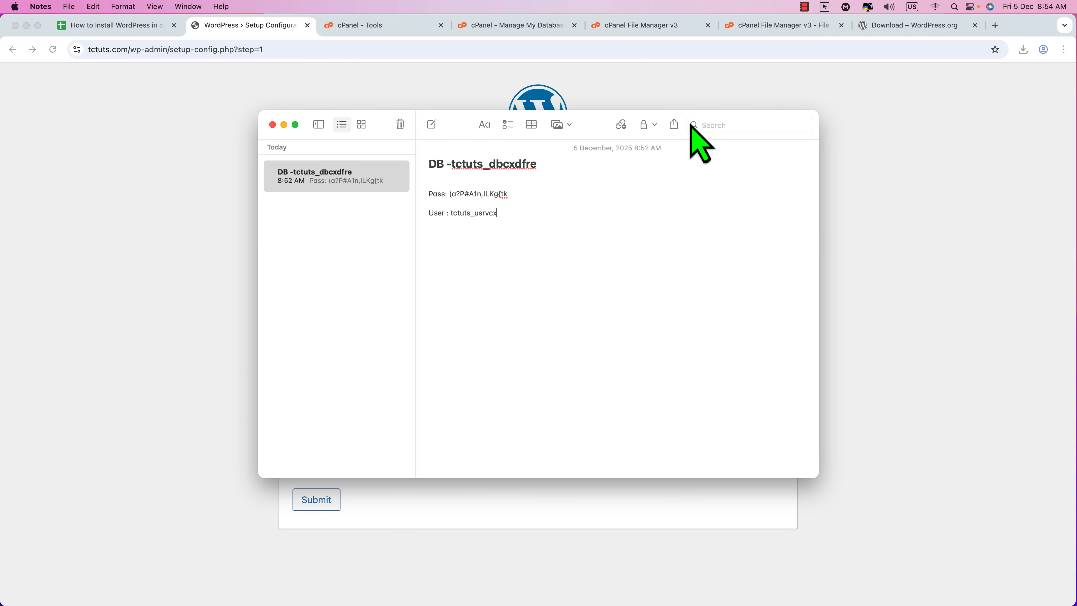
left_click_drag(714, 122, 995, 172)
left_click_drag(824, 224, 739, 221)
key("super+c")
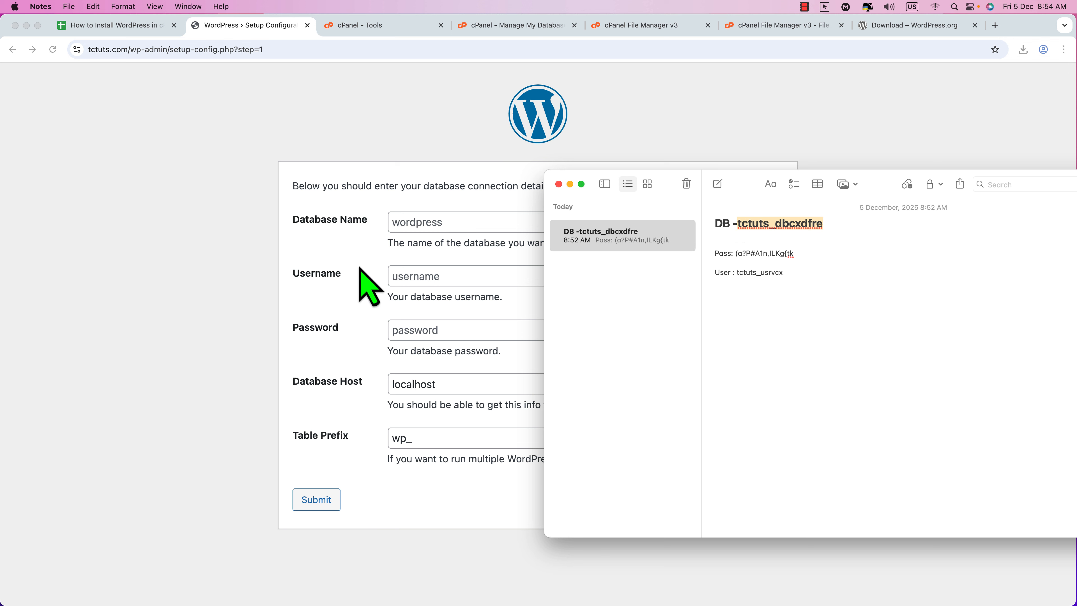
left_click(404, 222)
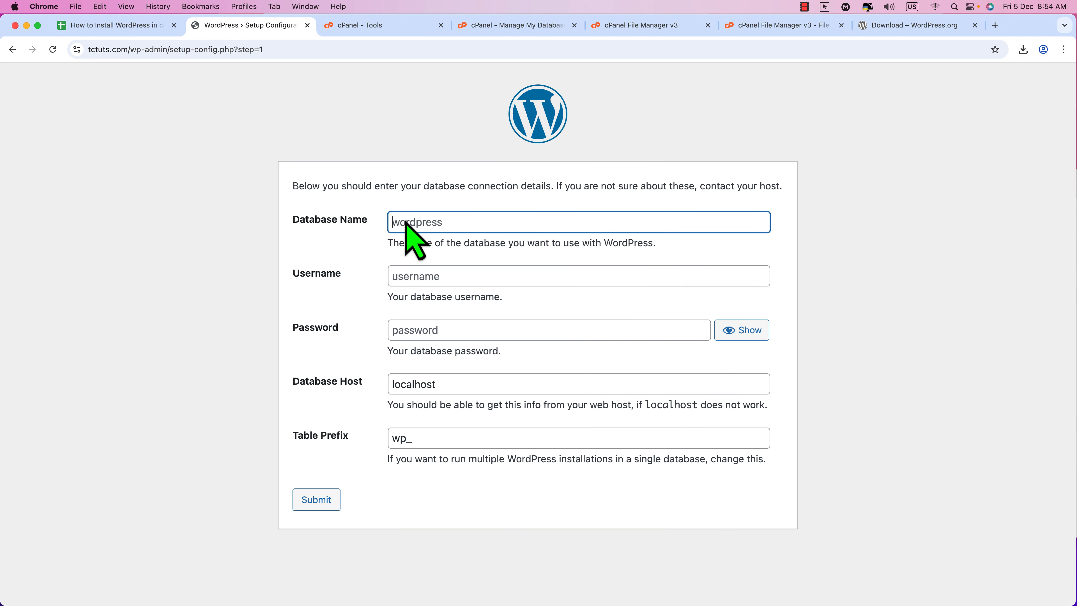
key("super+v")
Fill in the database username and password, and set the table prefix to wpkfc_
left_click(789, 272)
left_click_drag(789, 272, 738, 273)
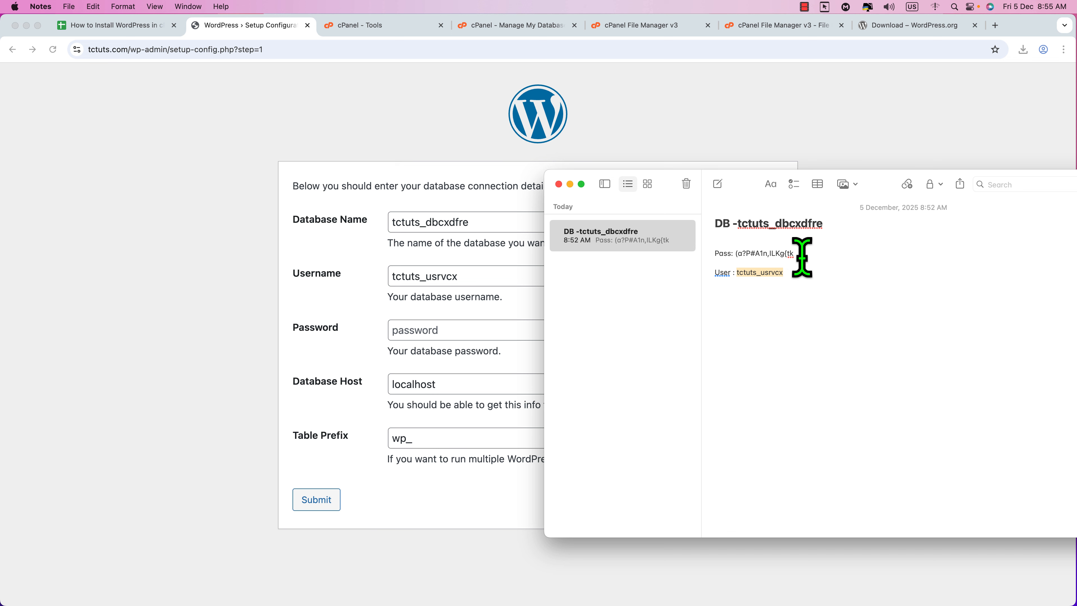
left_click_drag(801, 257, 765, 257)
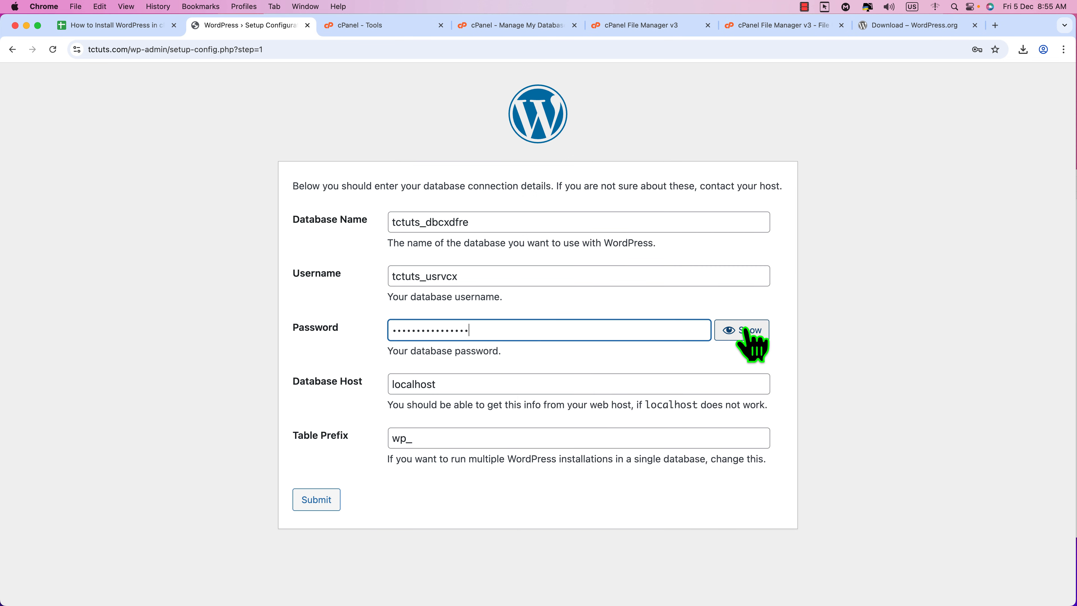
left_click(746, 331)
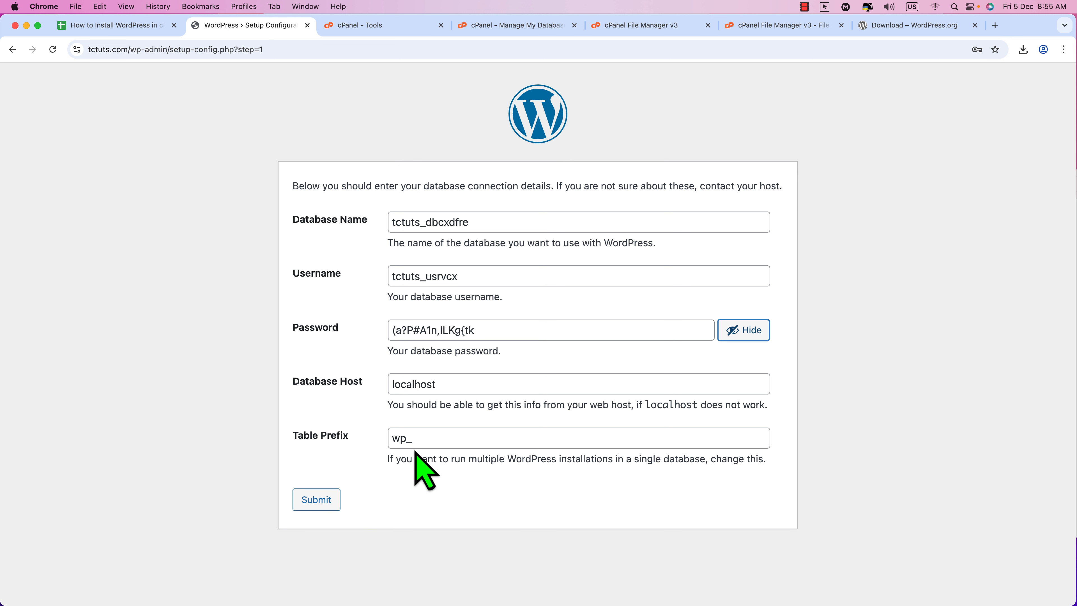
left_click(407, 439)
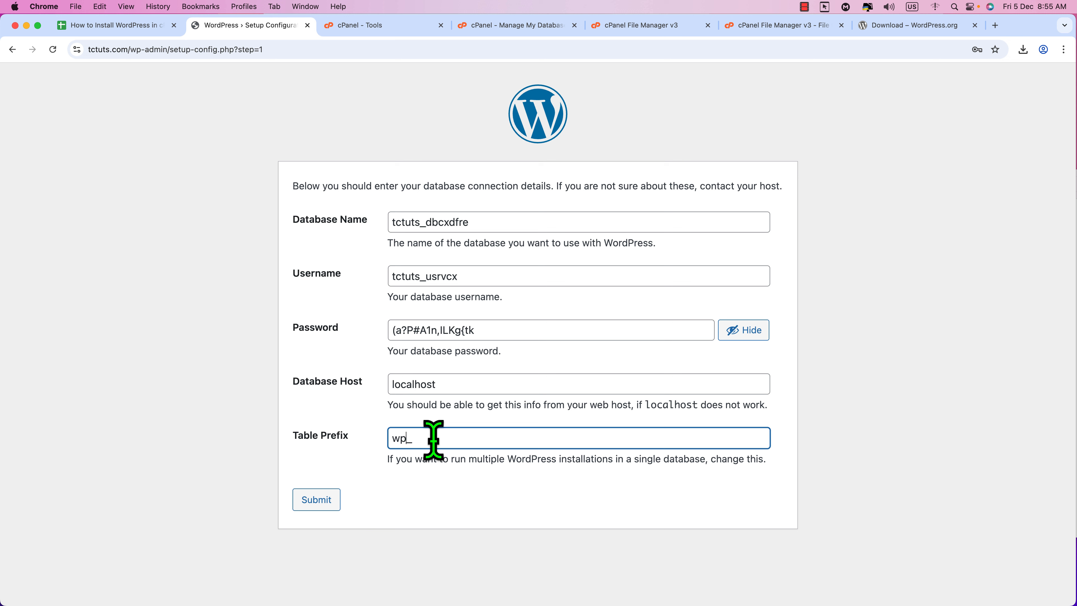
type("kfc")
left_click(417, 489)
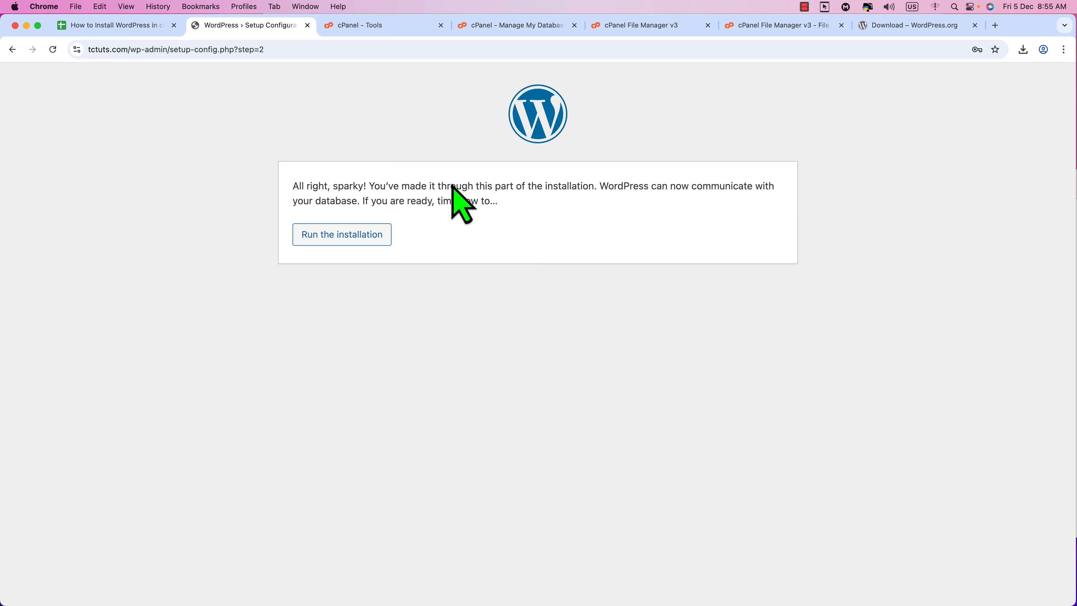
Start the installation, entering 'DEV Site' as the site title and the admin username
left_click(342, 235)
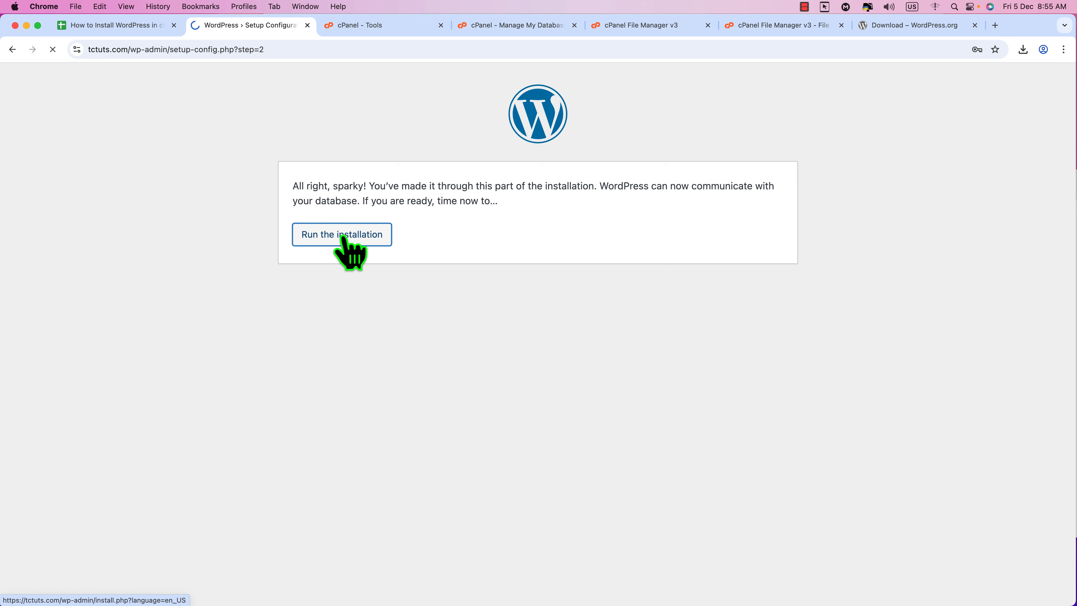
scroll(343, 237, "down", 3)
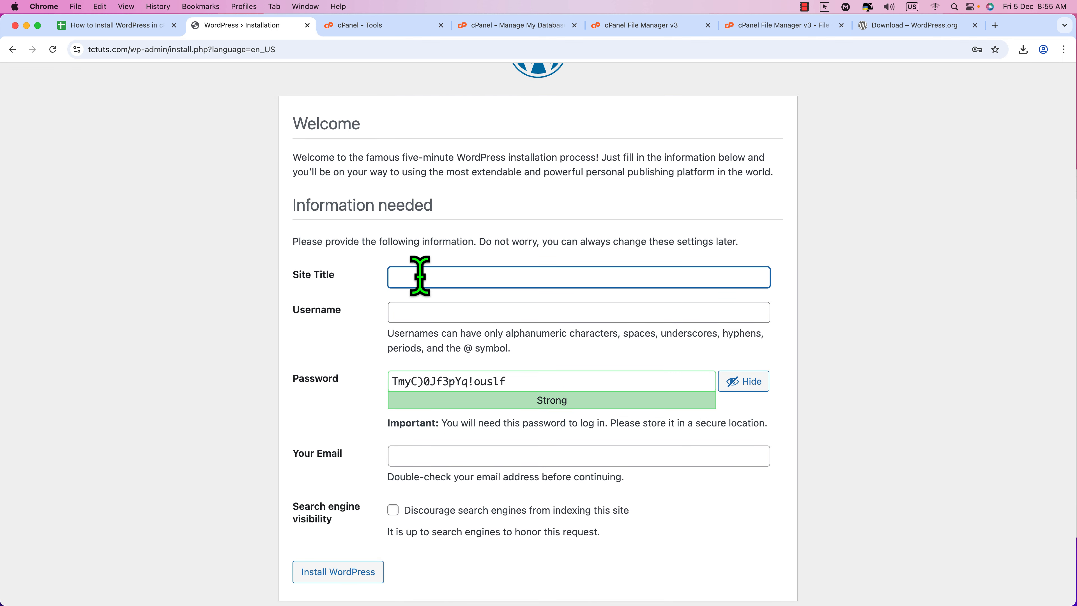
type("DEV Site")
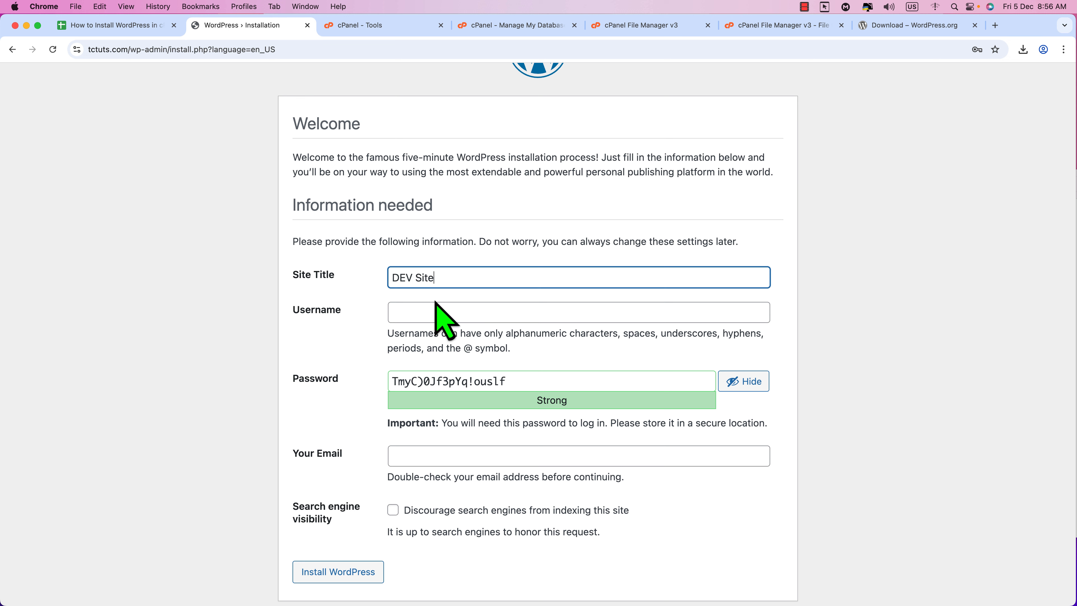
left_click(432, 312)
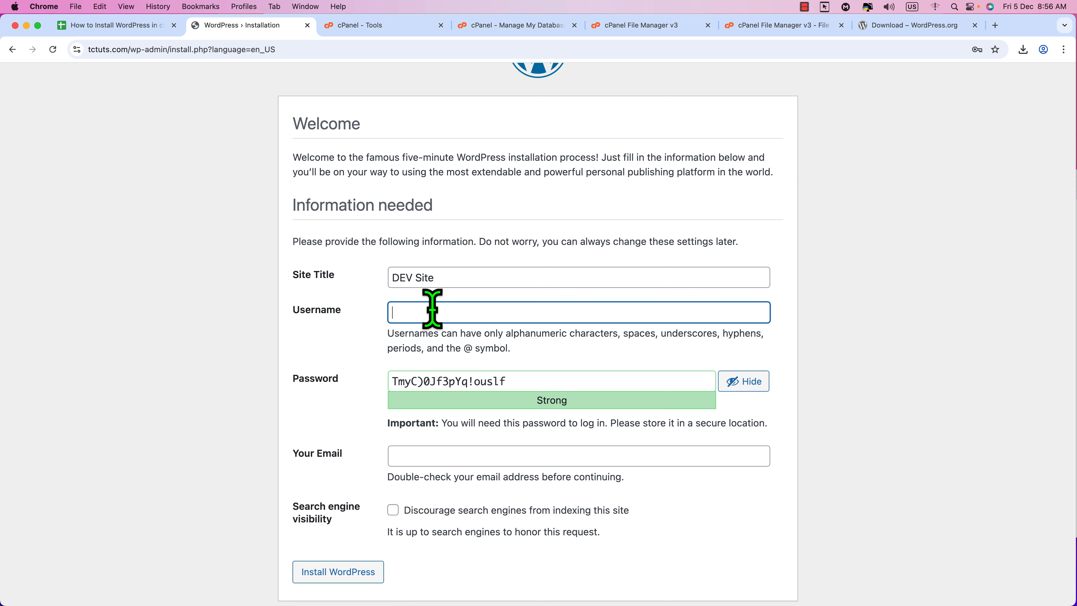
type("sqvcts-admin")
Save the admin username and the generated password into the credentials note
left_click_drag(468, 317, 392, 312)
key("super+c")
key("super+Tab")
key("super+v")
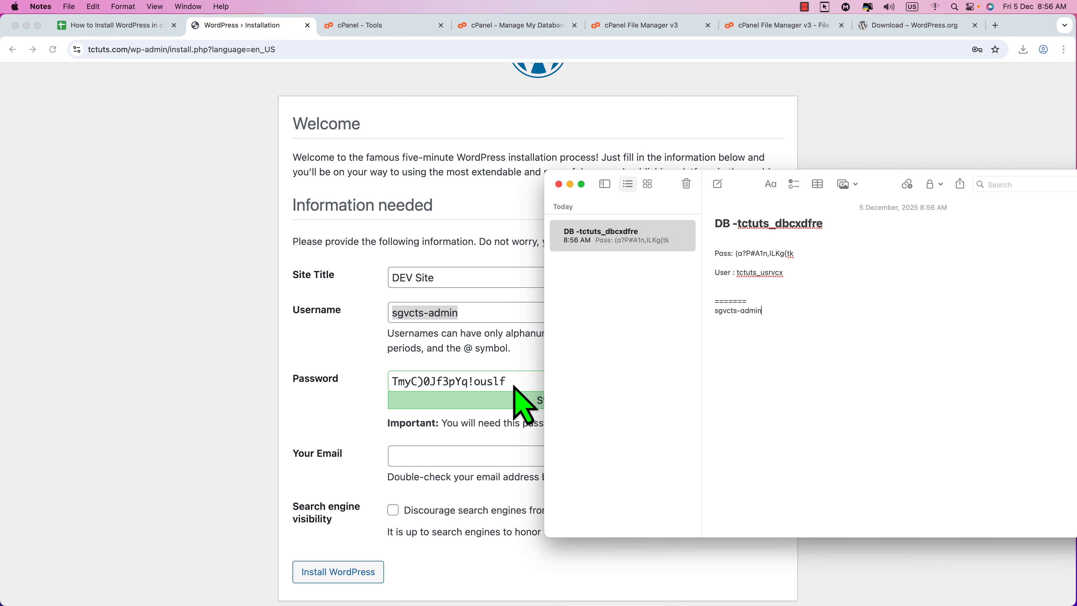
key("super+Tab")
left_click_drag(506, 381, 391, 382)
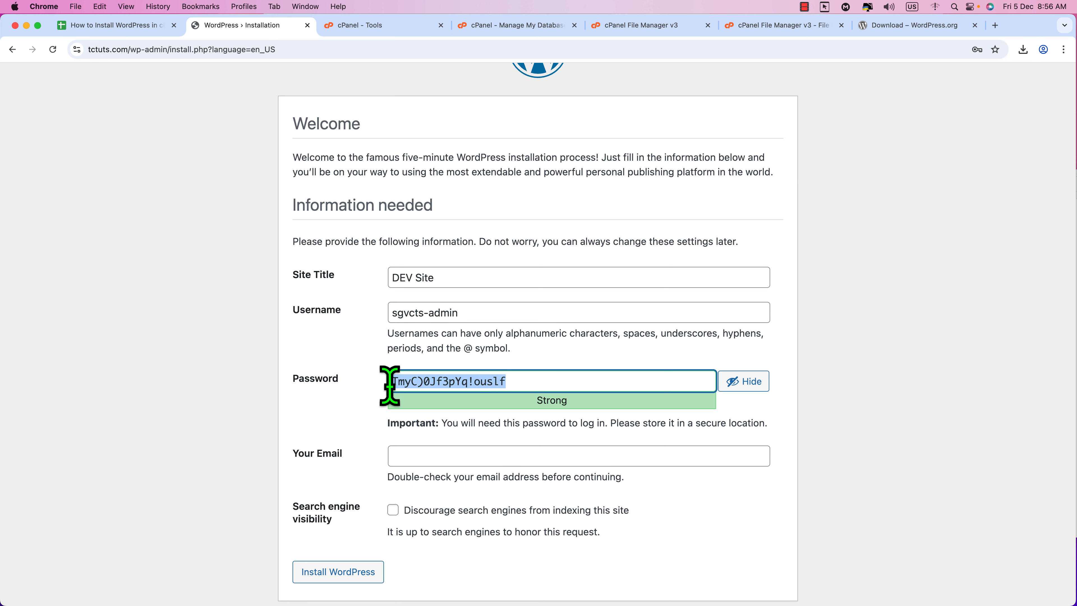
mouse_move(782, 605)
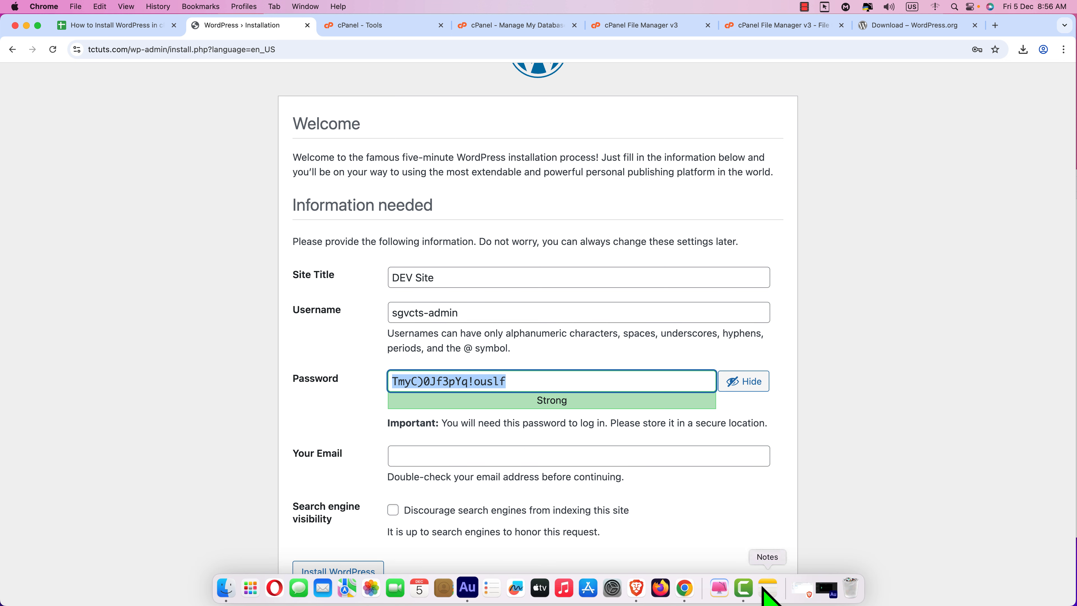
left_click(768, 594)
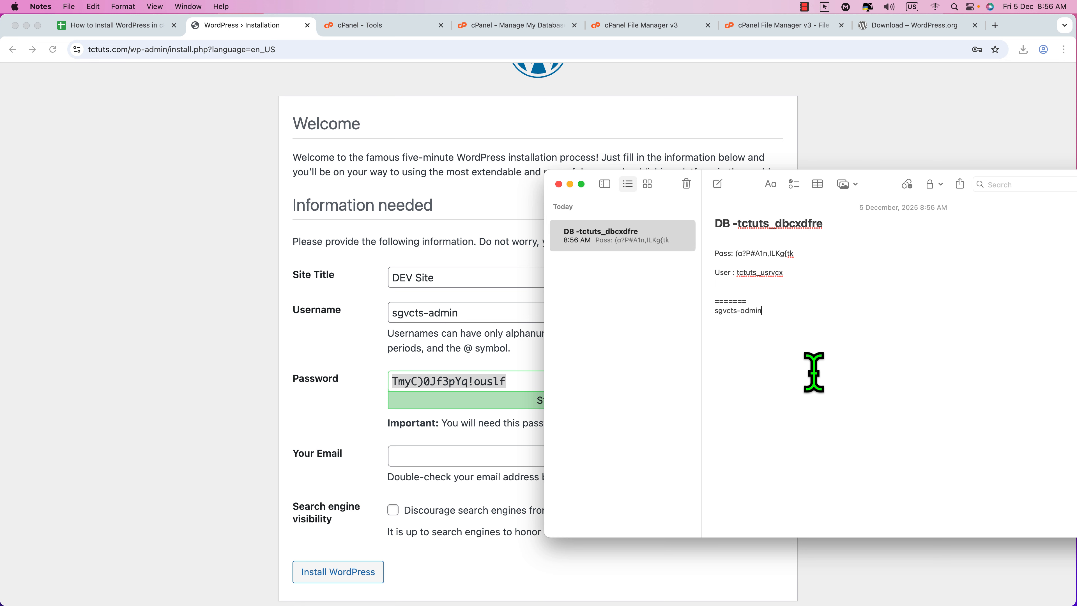
key("Return")
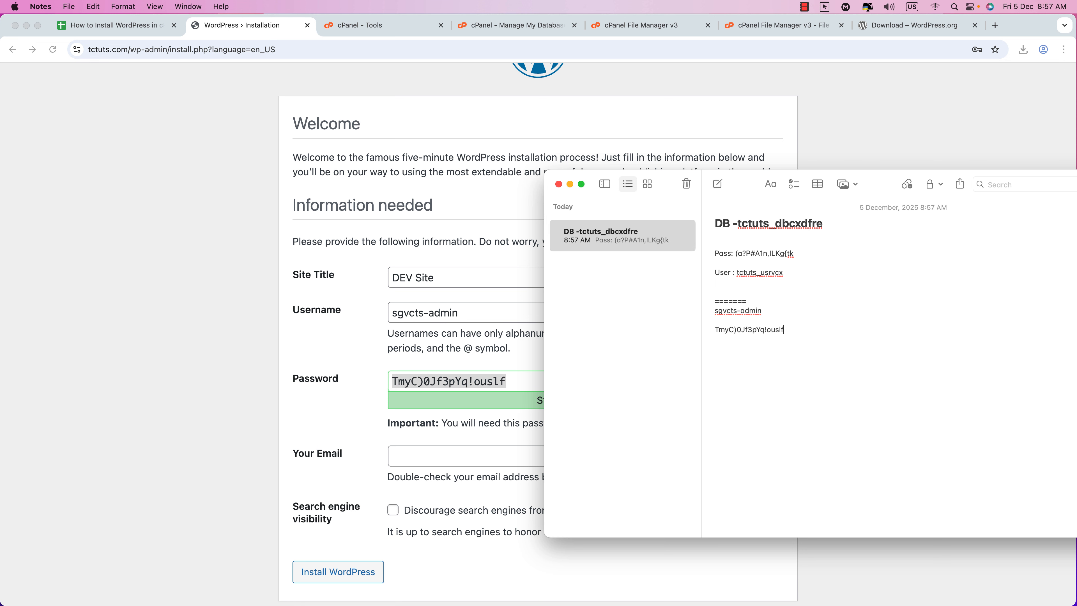
left_click(394, 426)
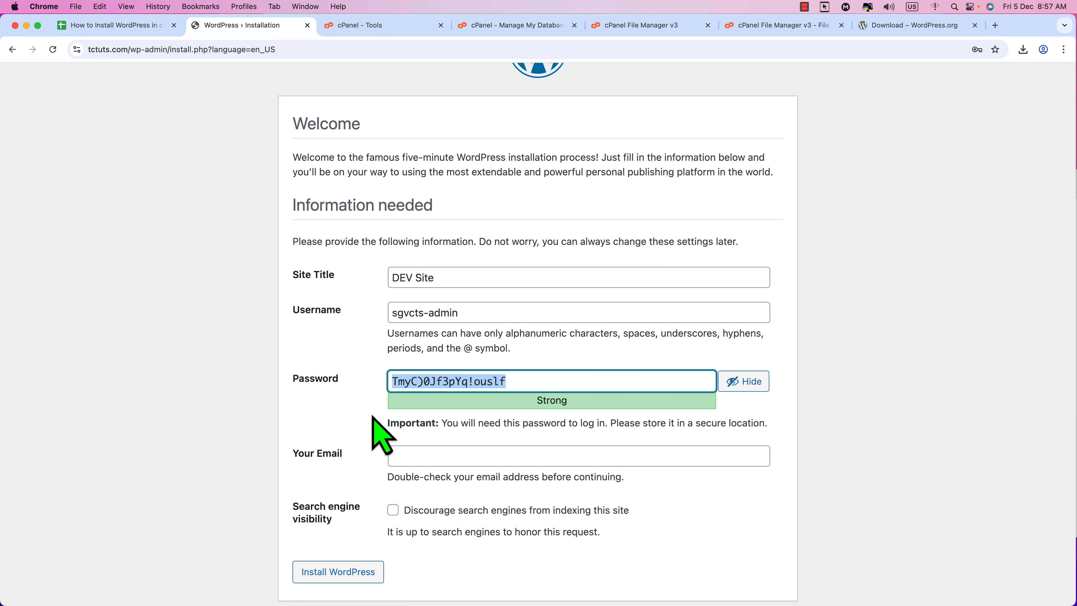
Enter the admin e-mail address and install WordPress
left_click(408, 450)
key("super+v")
scroll(474, 579, "down", 1)
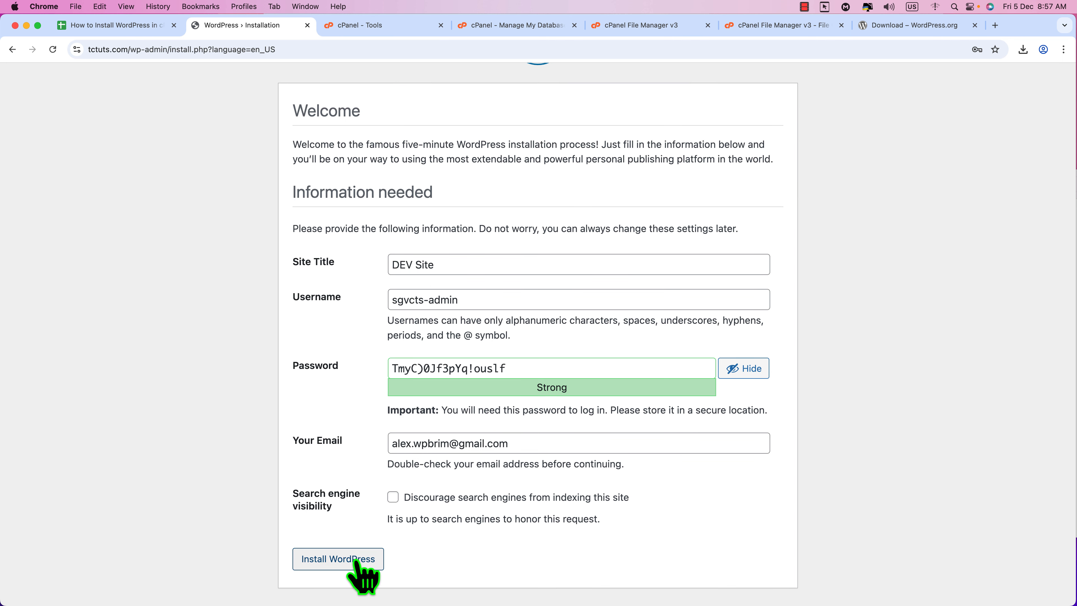
left_click(345, 563)
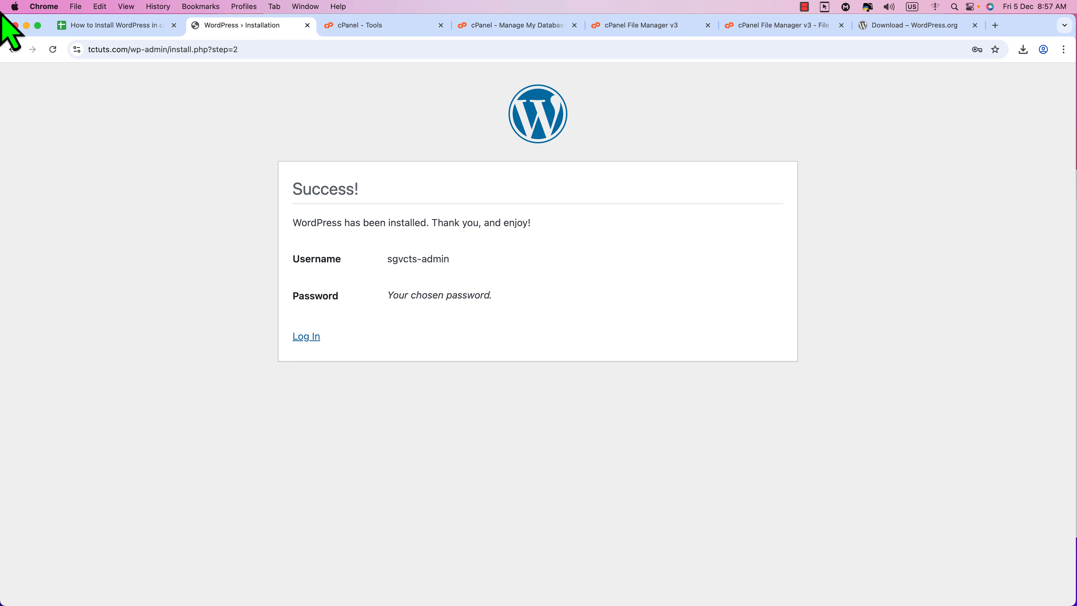
Load the copied tctuts.com address in a new tab to view the live DEV Site home page
left_click_drag(125, 48, 64, 50)
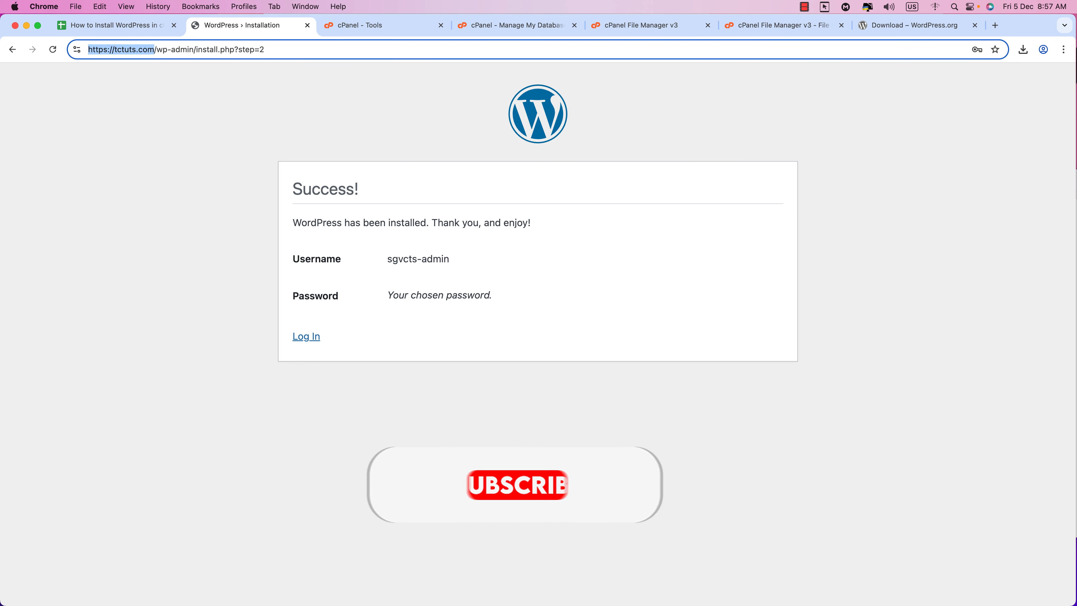
left_click(996, 25)
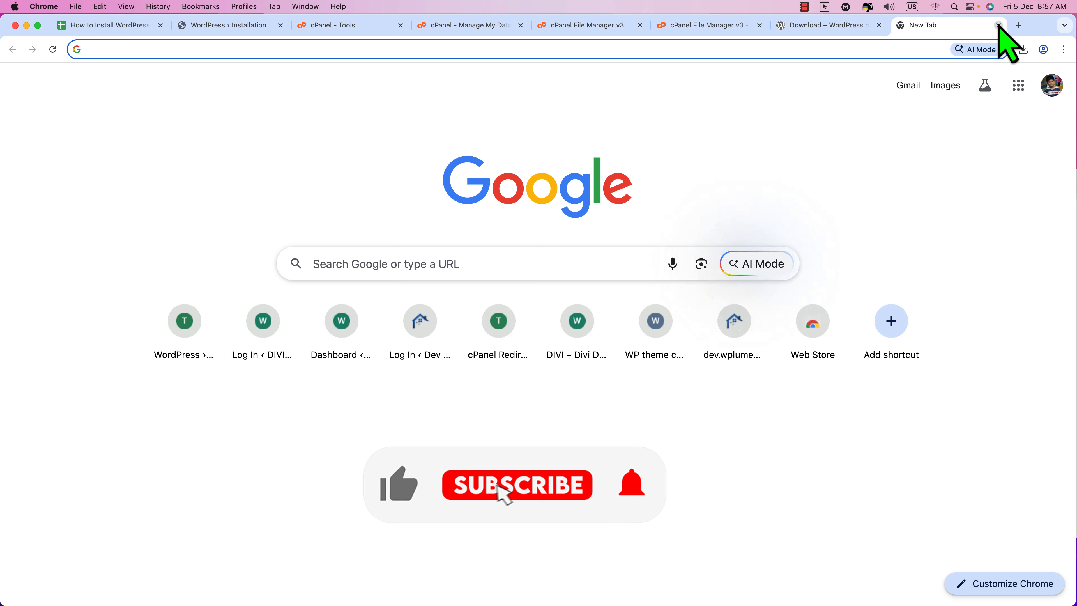
key("super+v")
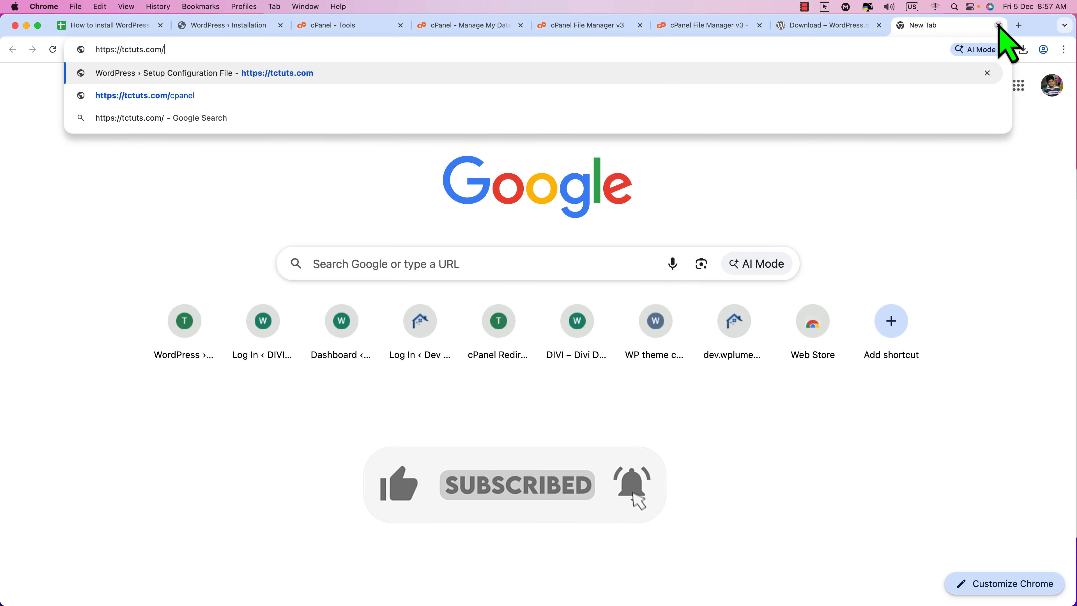
key("Return")
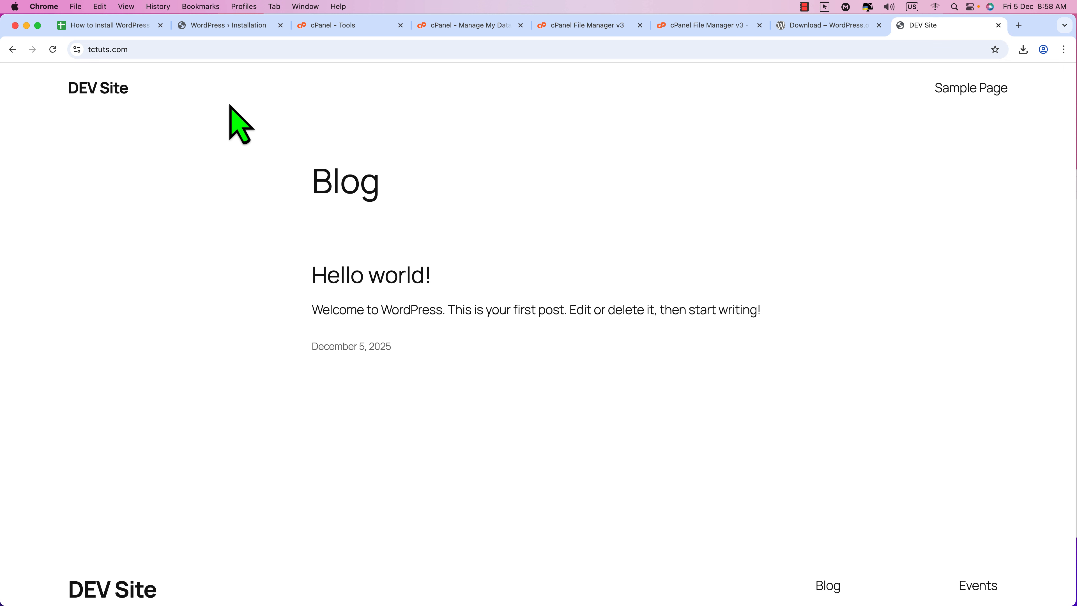
Append /wp-admin to the site address to reach the WordPress login page
left_click(194, 49)
left_click(194, 50)
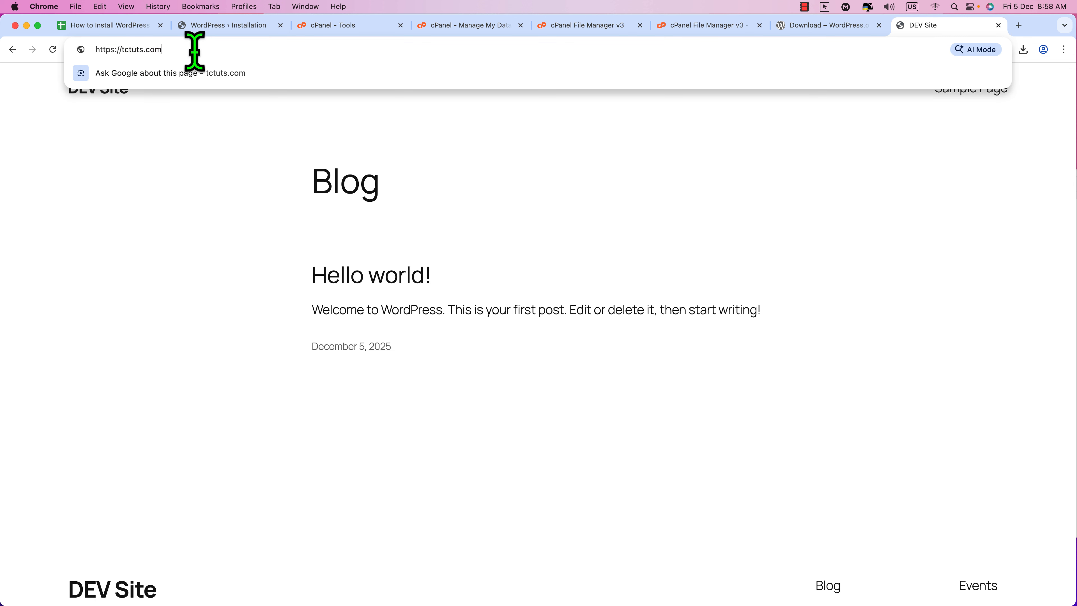
type("/")
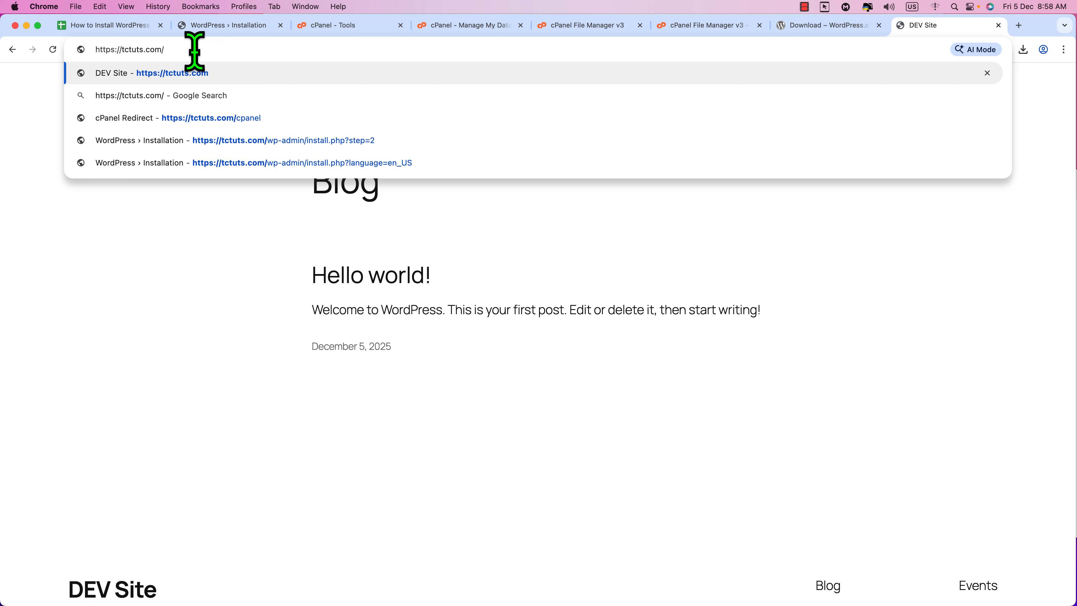
type("wp-ad")
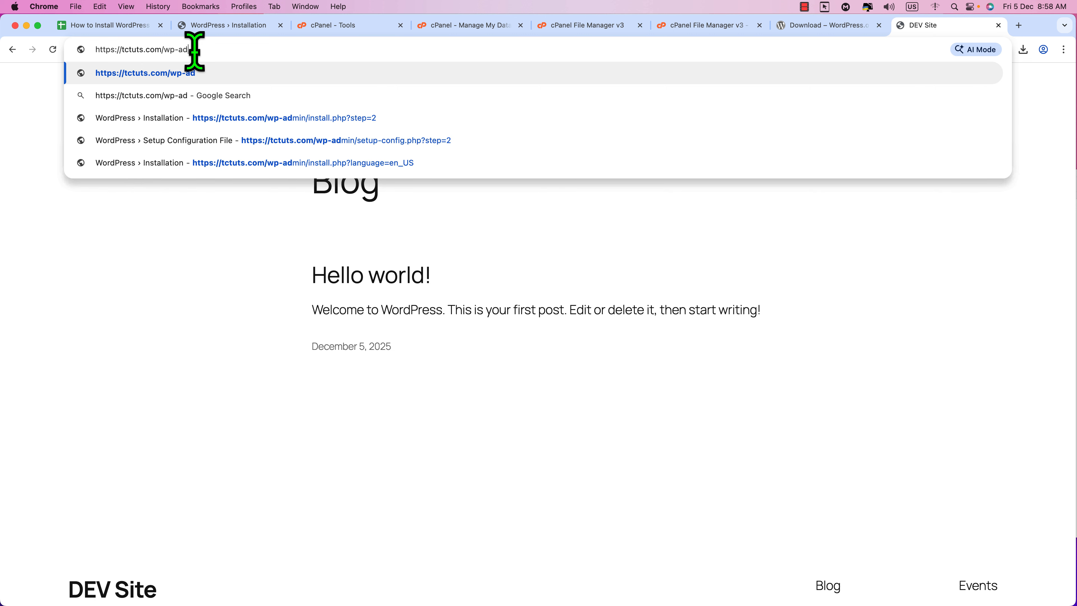
type("min")
key("Return")
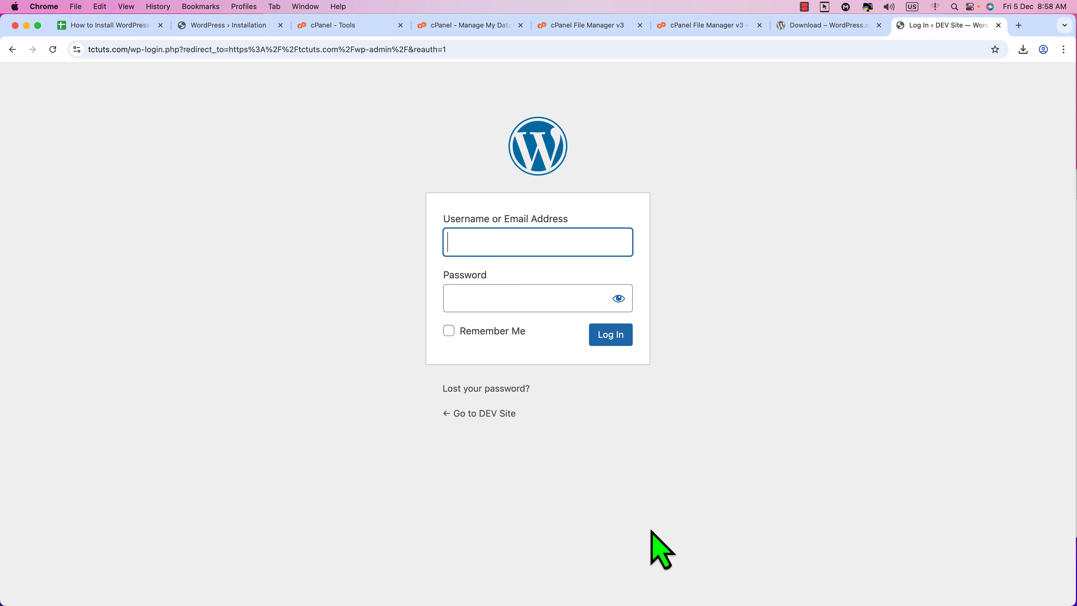
Copy the saved admin username from Notes into the login form's username field
mouse_move(686, 602)
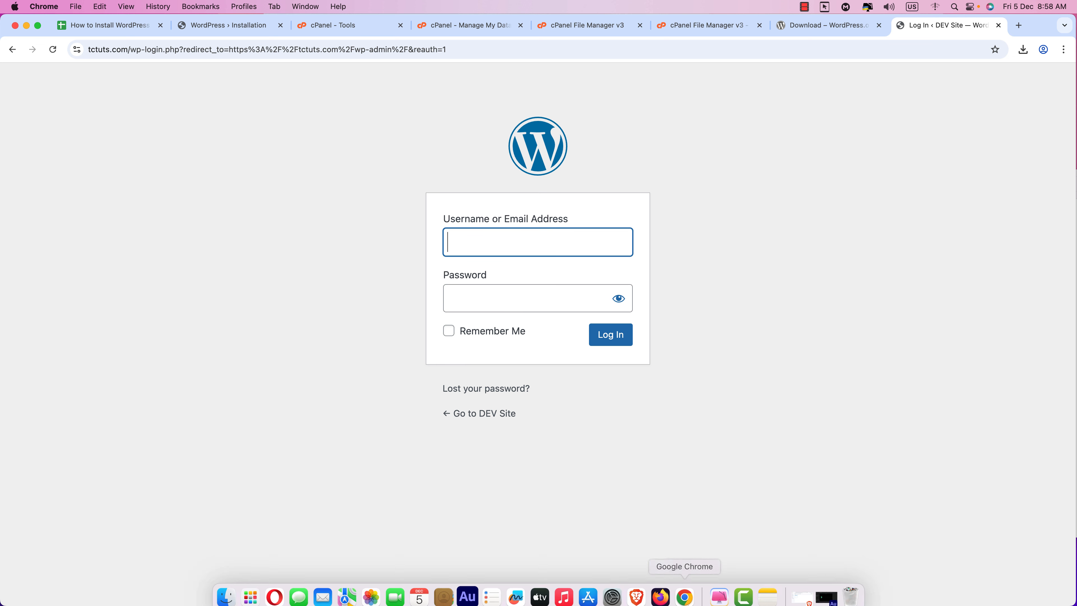
left_click(767, 594)
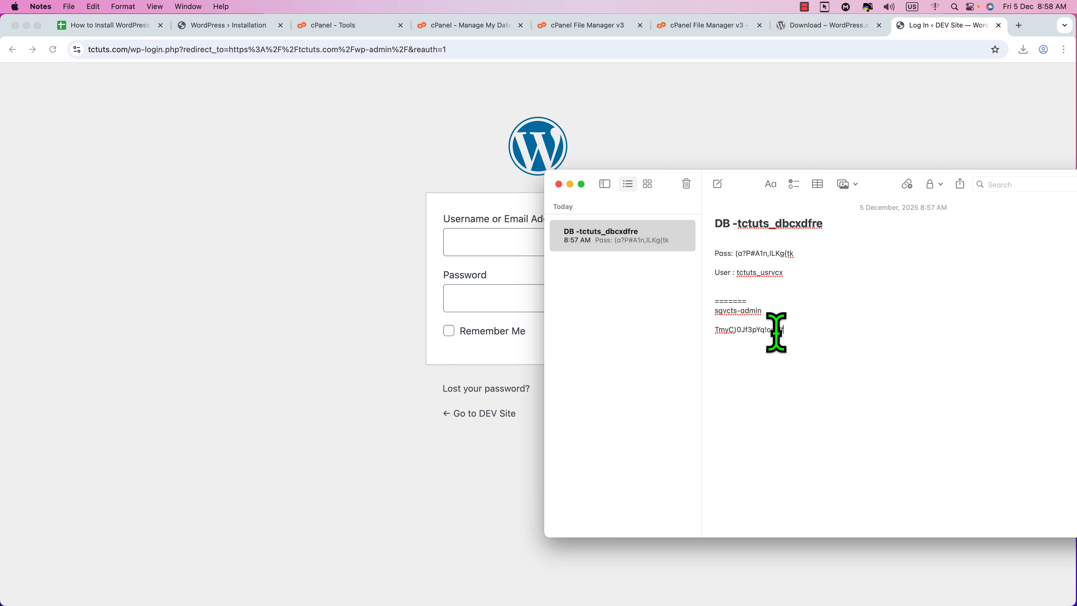
left_click_drag(762, 313, 713, 314)
key("super+c")
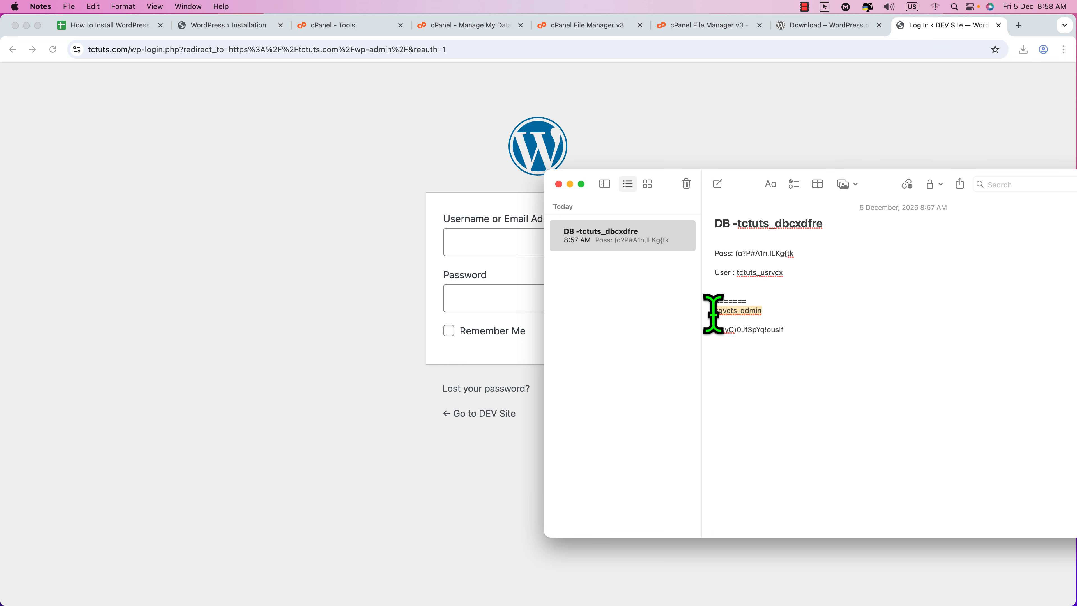
left_click(478, 243)
key("super+v")
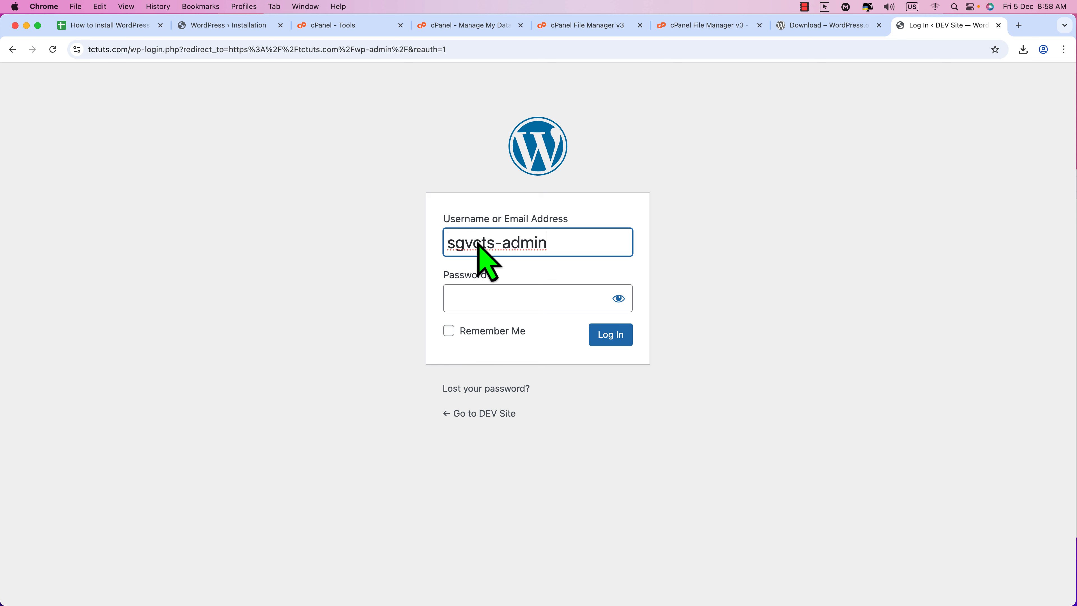
Paste the saved password from Notes into the password field and log in
left_click(768, 588)
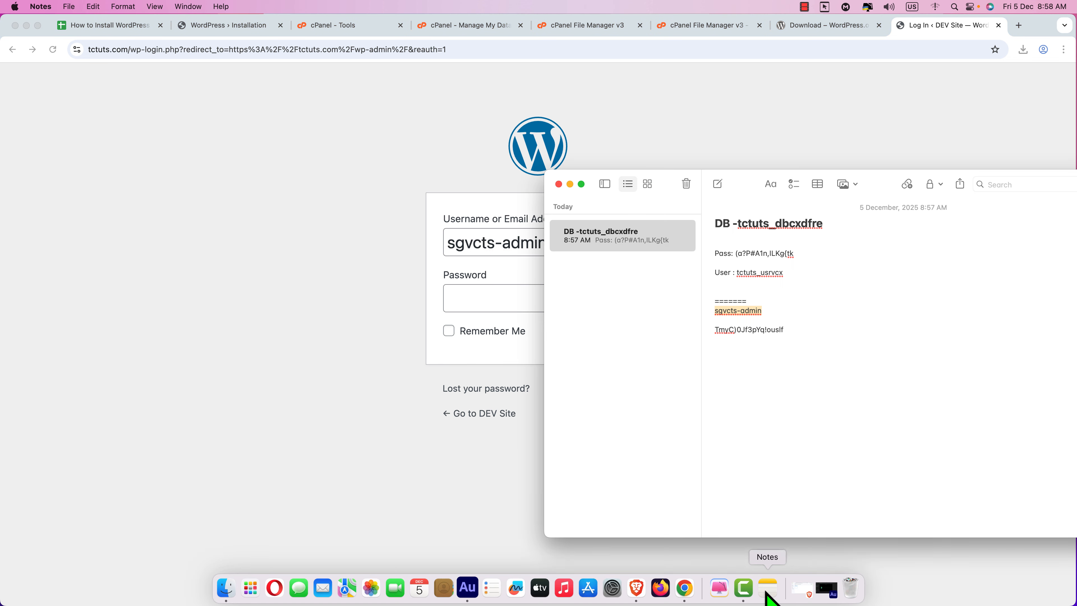
left_click(784, 329)
left_click_drag(784, 329, 713, 329)
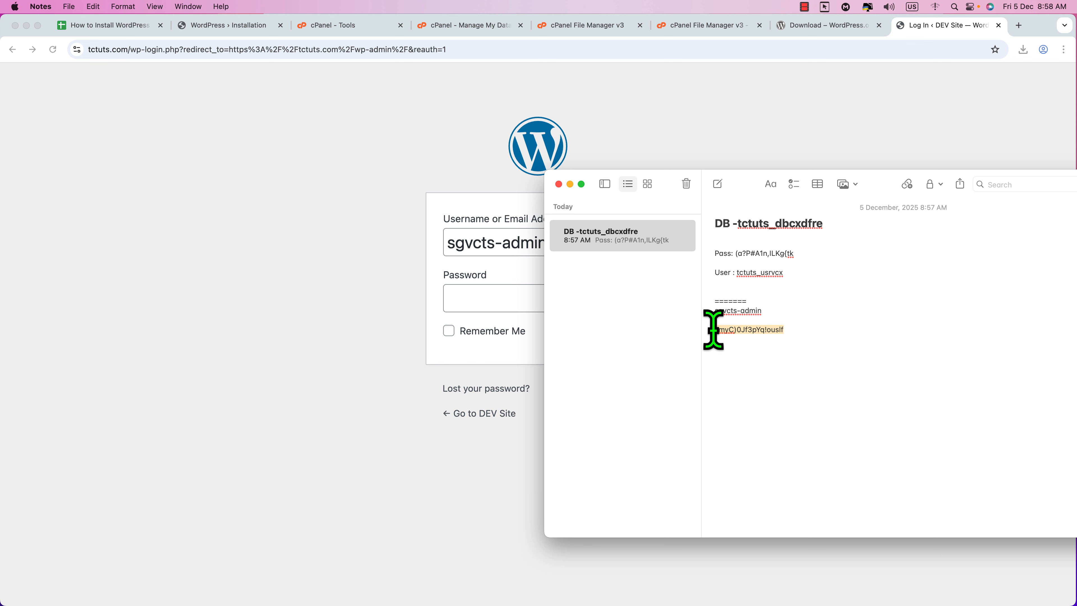
left_click(476, 299)
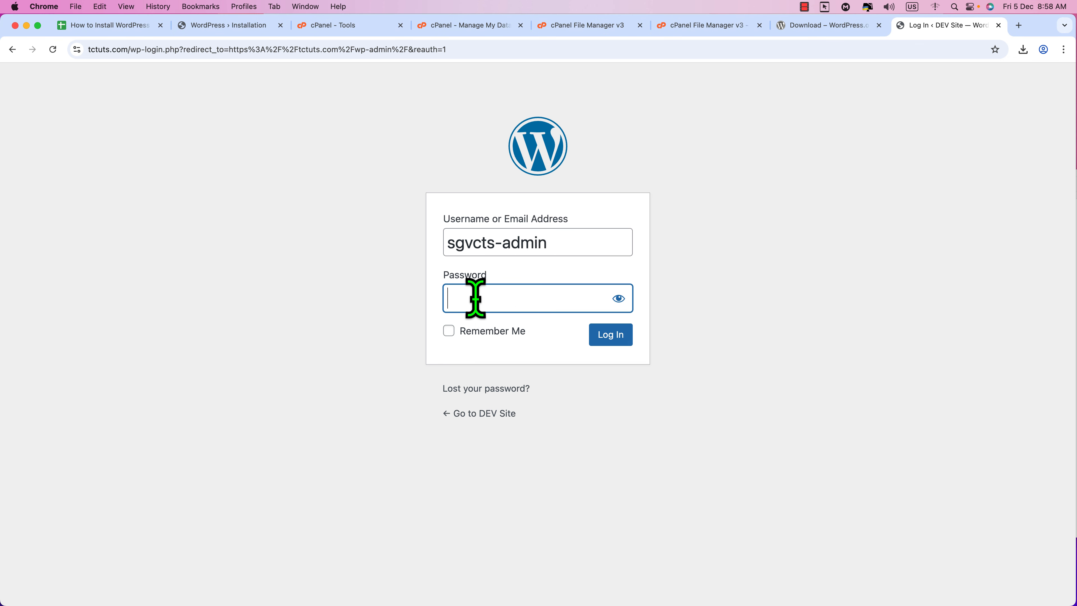
key("super+v")
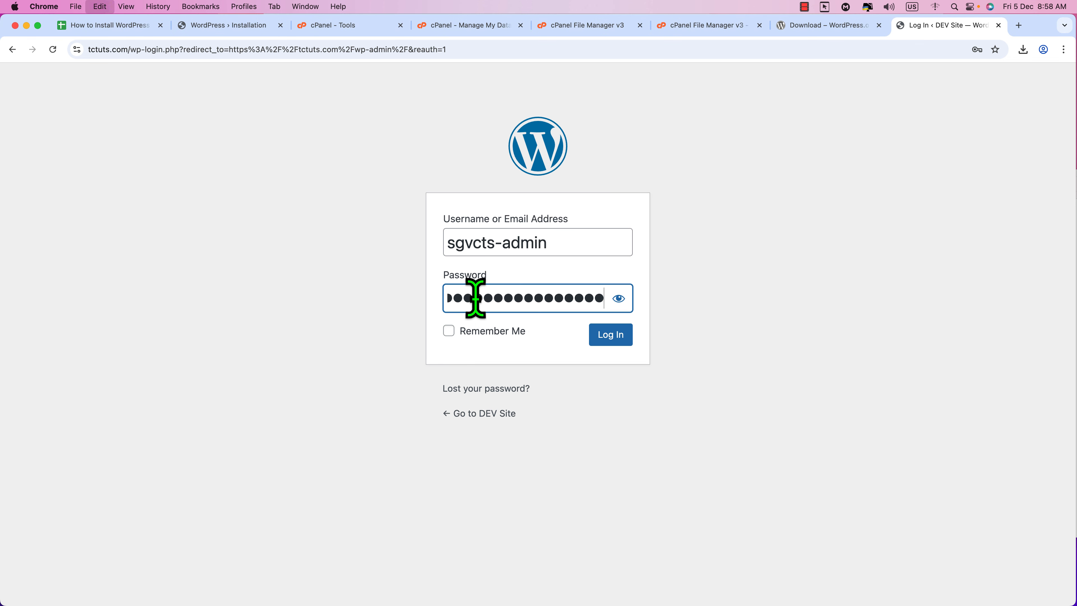
left_click(607, 336)
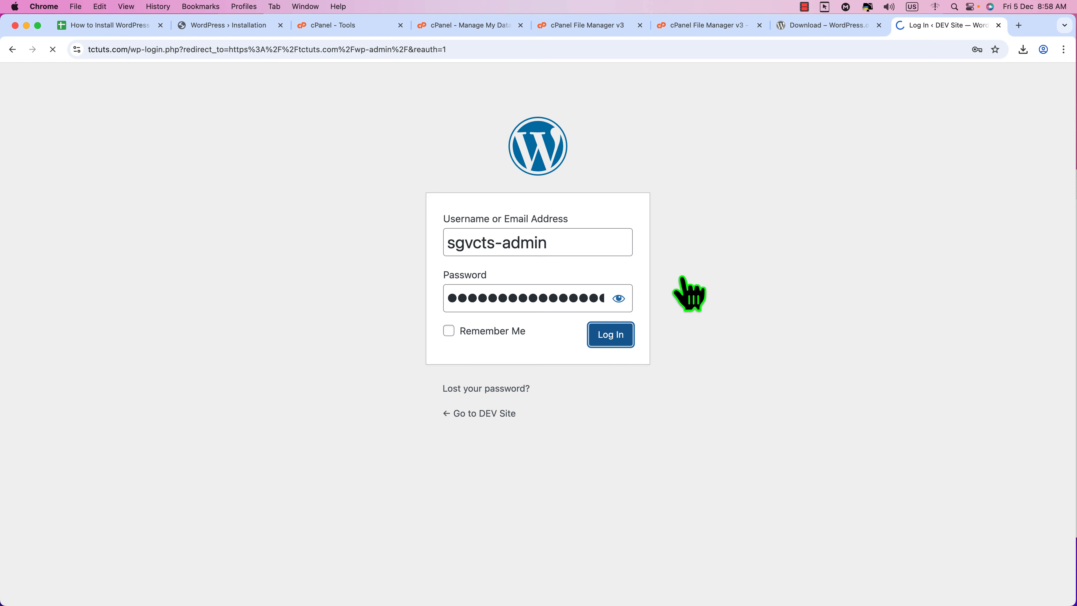